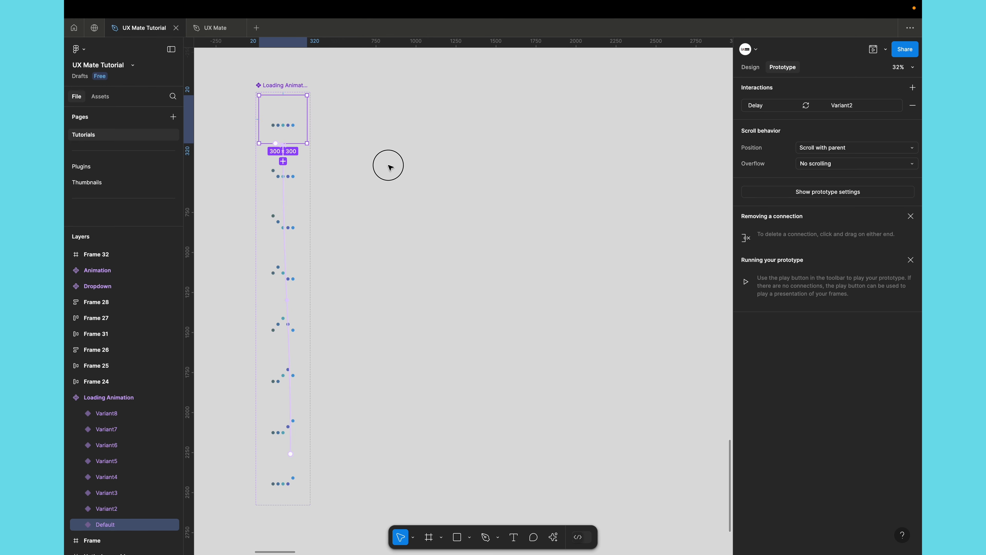
# - Draw a square frame of about 396 × 396 in the empty canvas beside the Loading Animation component set
pyautogui.scroll(5, 295, 148)
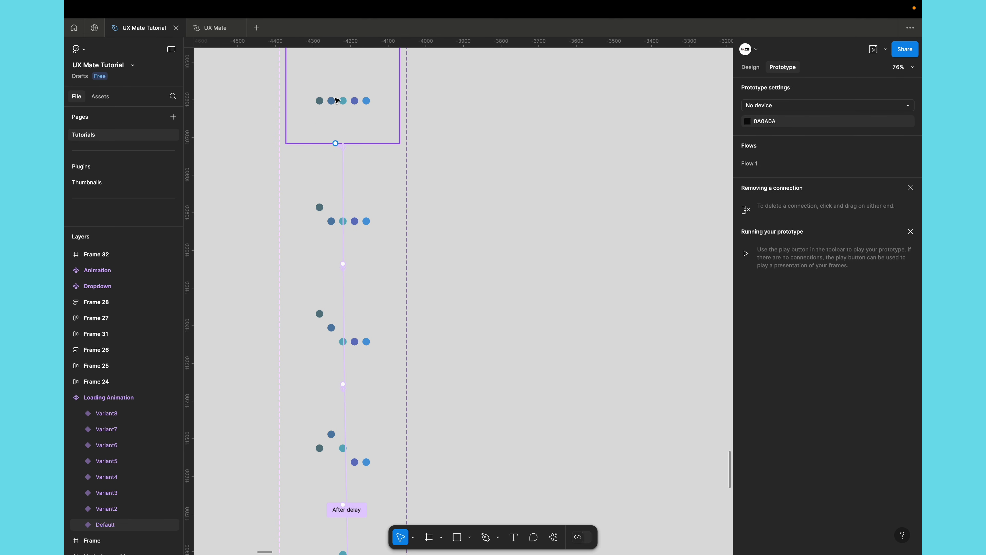
pyautogui.scroll(3, 335, 119)
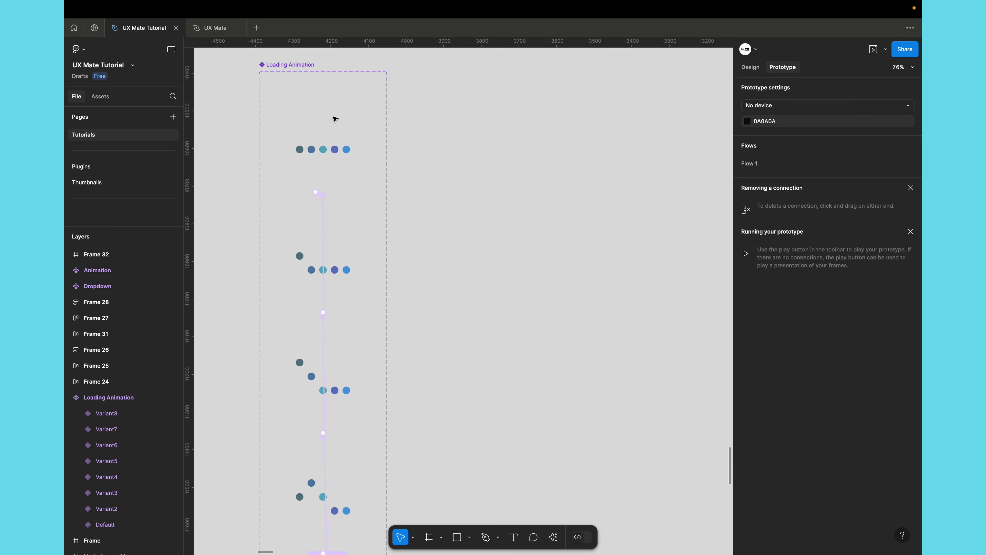
pyautogui.scroll(-5, 458, 176)
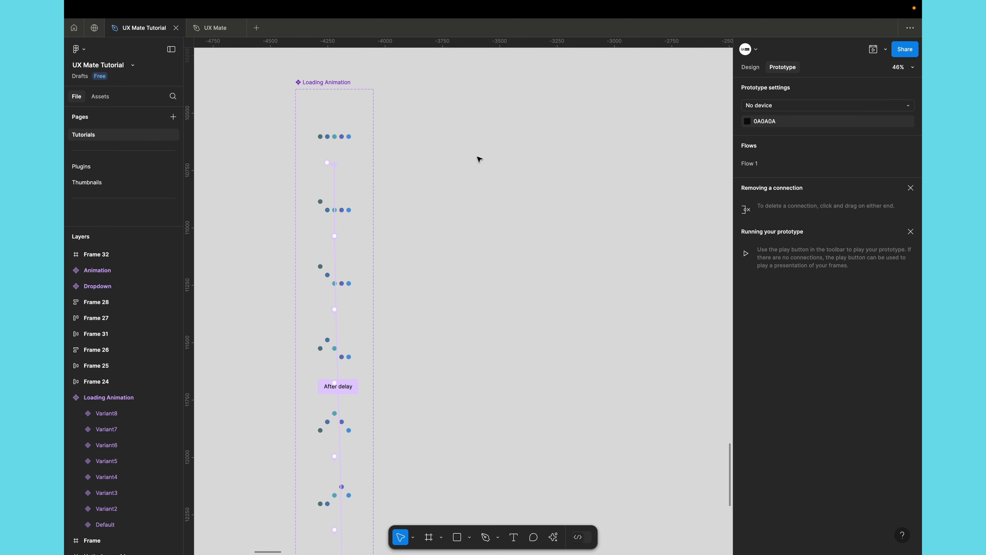
pyautogui.press('f')
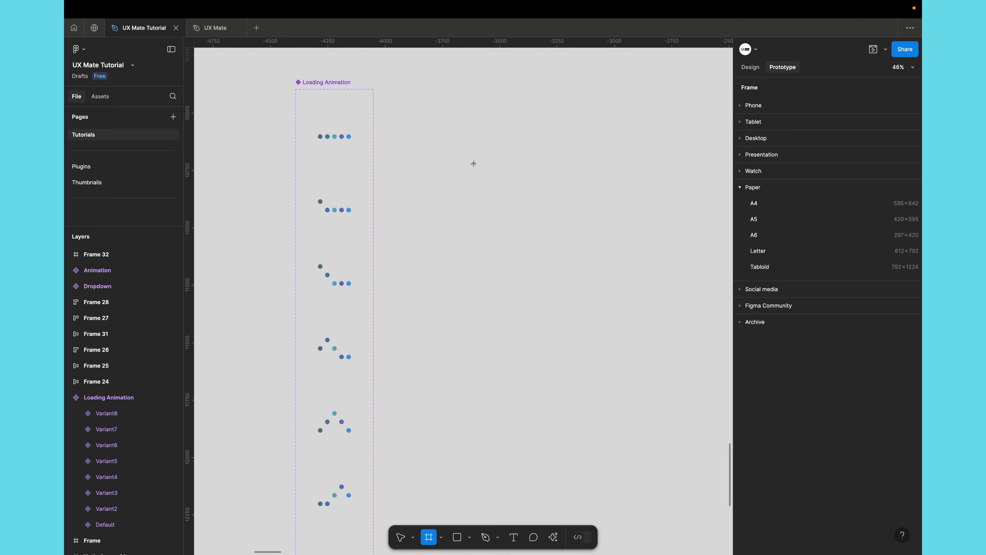
pyautogui.moveTo(453, 169)
pyautogui.mouseDown()
pyautogui.moveTo(553, 254)
pyautogui.moveTo(543, 260)
pyautogui.mouseUp()
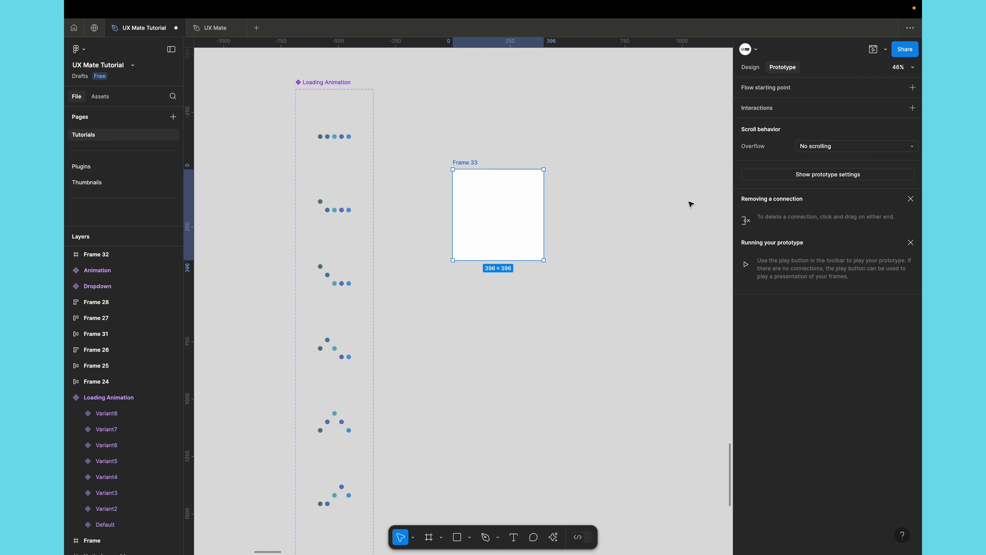
# - Set the new frame's width and height to 300 to match the size of the Default variant
pyautogui.click(750, 67)
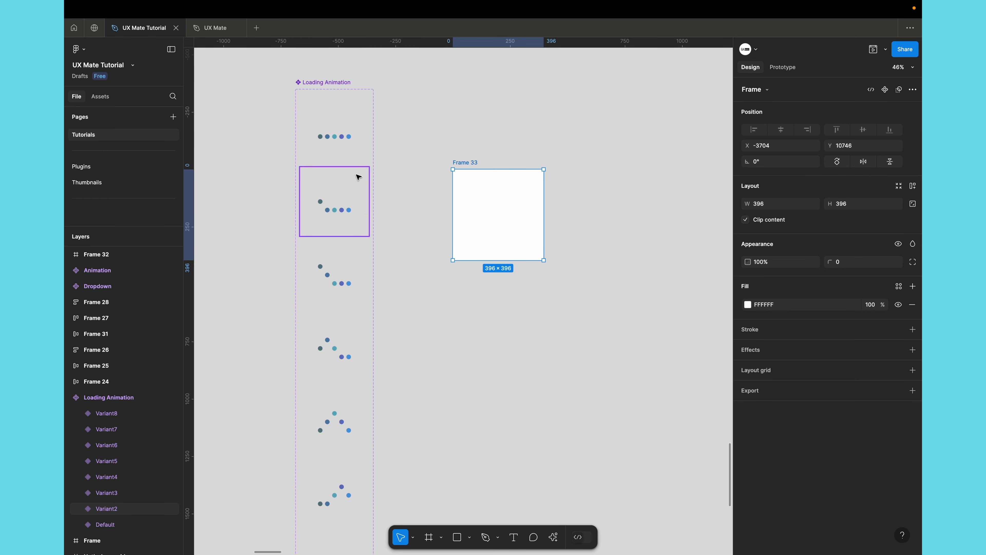
pyautogui.click(354, 156)
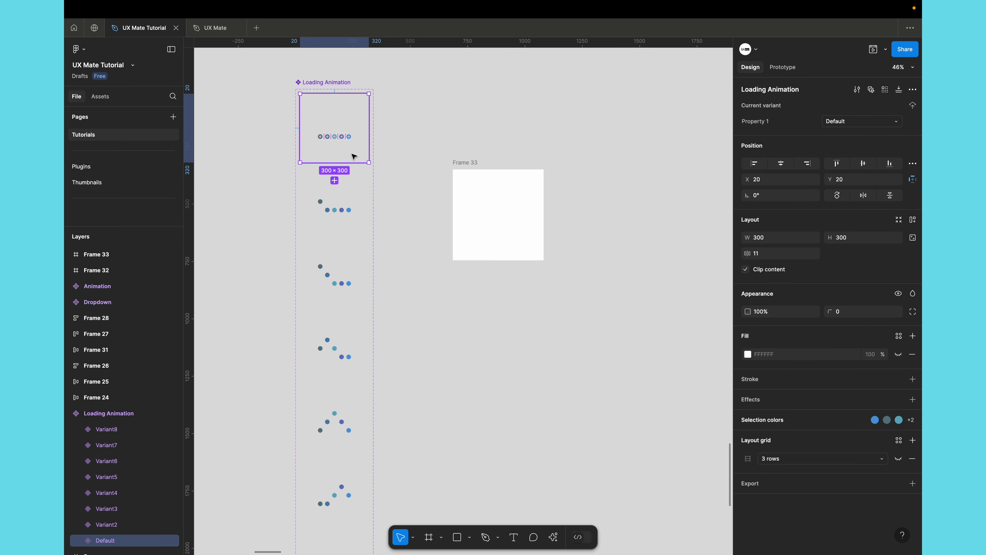
pyautogui.click(463, 164)
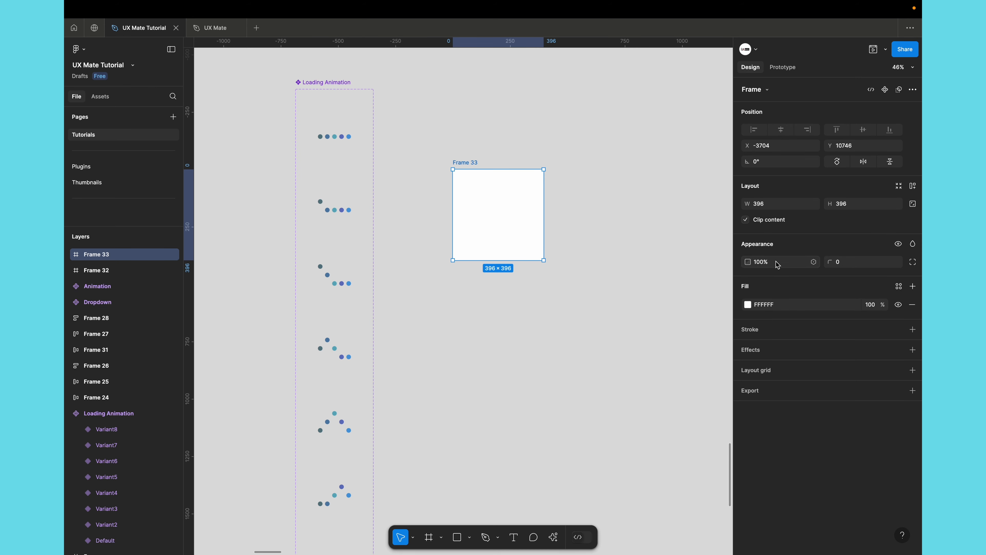
pyautogui.click(778, 207)
pyautogui.write('300')
pyautogui.press('Tab')
pyautogui.press('Return')
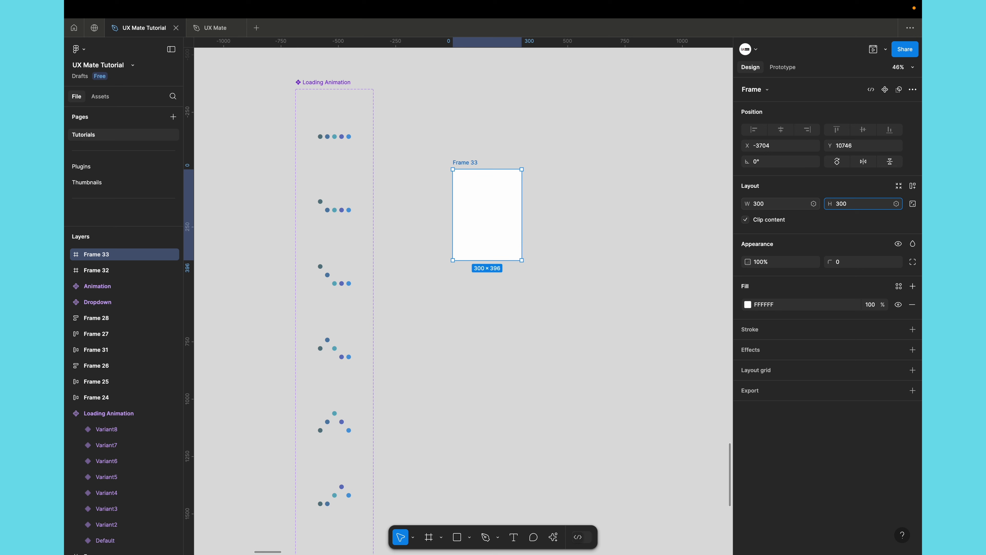
# - Rename the new 300 × 300 frame as Animation
pyautogui.doubleClick(473, 162)
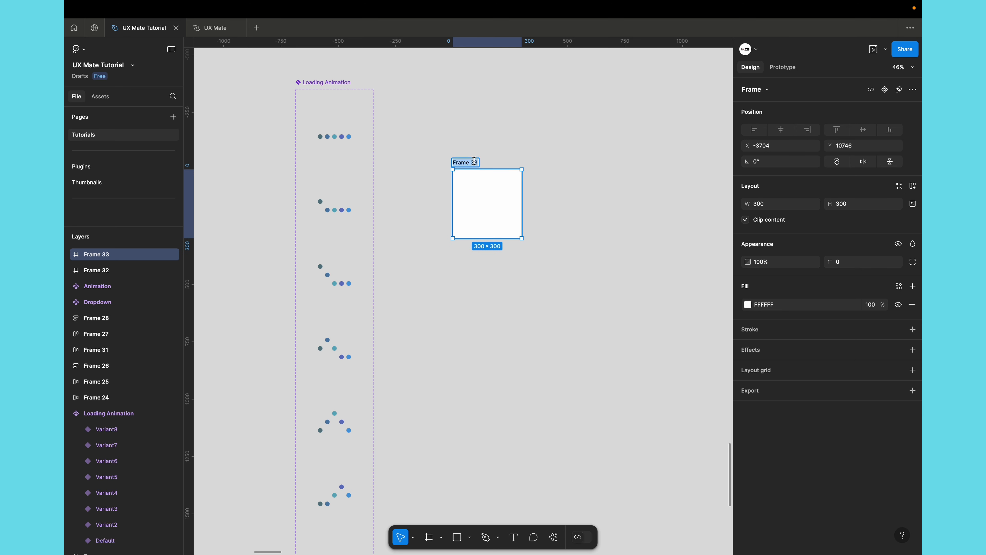
pyautogui.write('Animation')
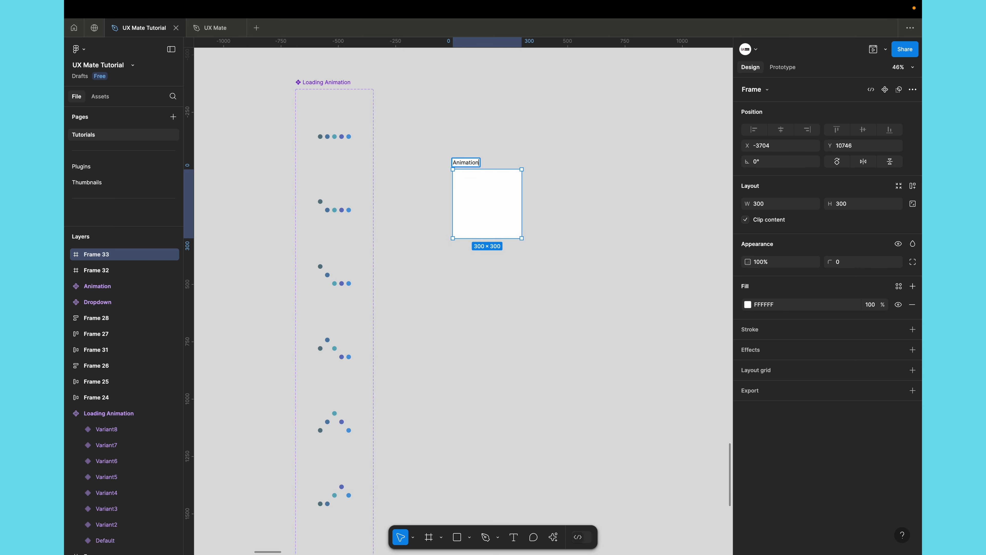
pyautogui.press('Return')
# - Place an instance of the Default loading variant inside the Animation frame and align it at X 0, Y 0
pyautogui.click(332, 132)
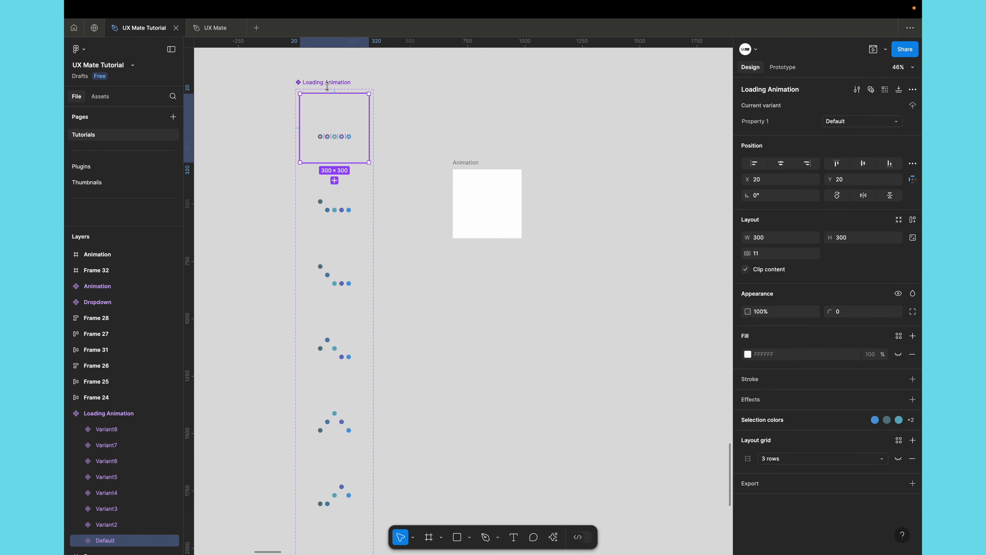
pyautogui.moveTo(310, 126); pyautogui.dragTo(480, 205)
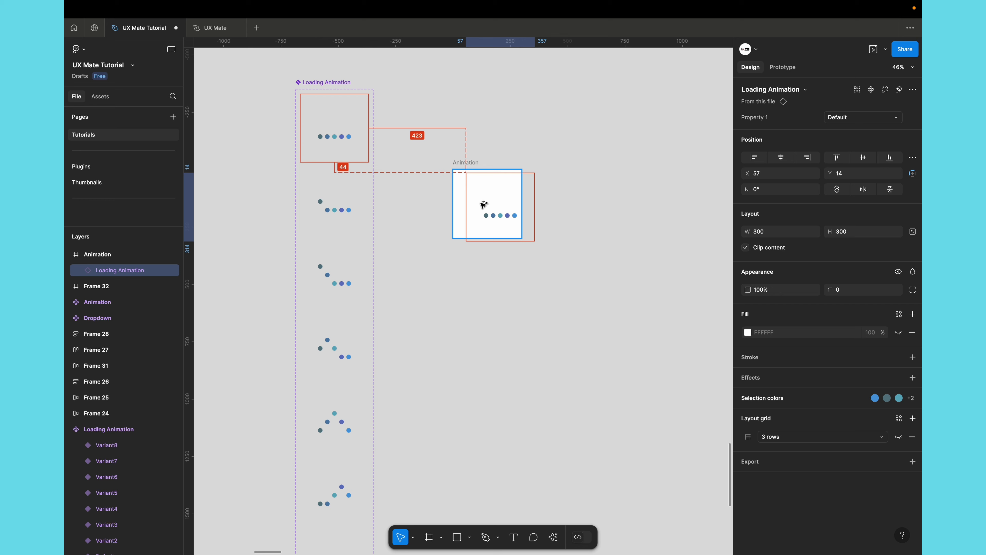
pyautogui.click(801, 159)
pyautogui.click(863, 157)
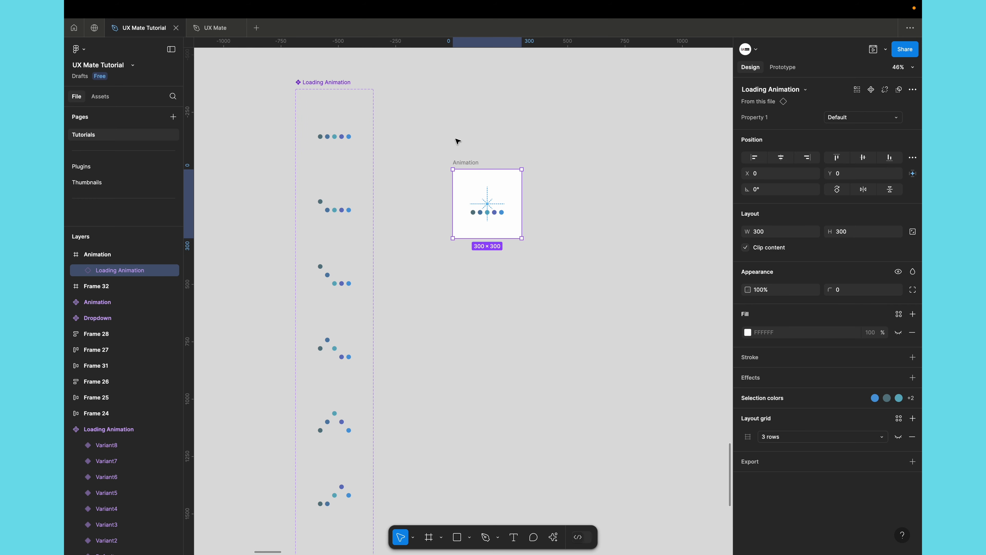
# - Hide the white fill of the Animation frame
pyautogui.click(480, 154)
pyautogui.click(478, 163)
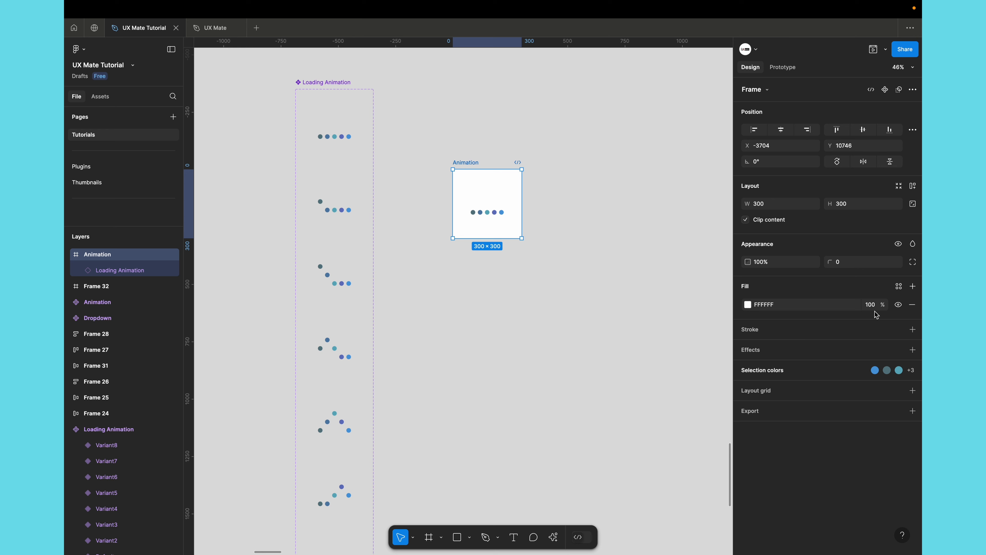
pyautogui.click(899, 306)
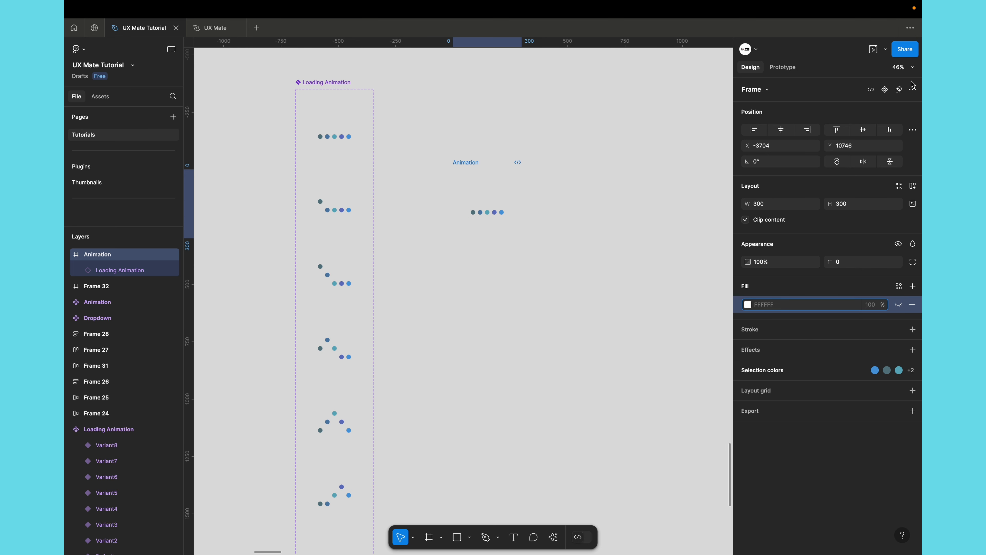
# - Add a flow starting point named Loading Animation to the Animation frame and preview the prototype
pyautogui.click(785, 69)
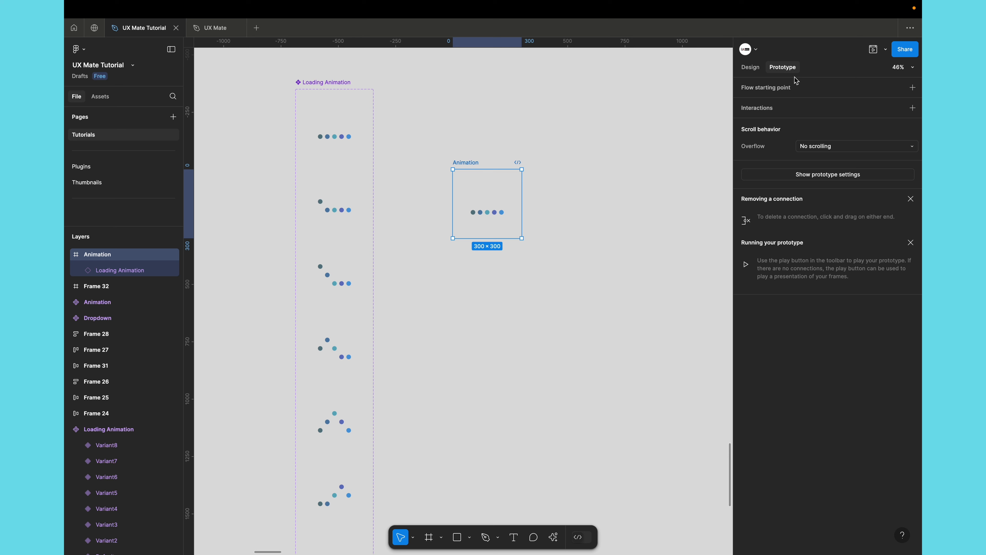
pyautogui.click(913, 89)
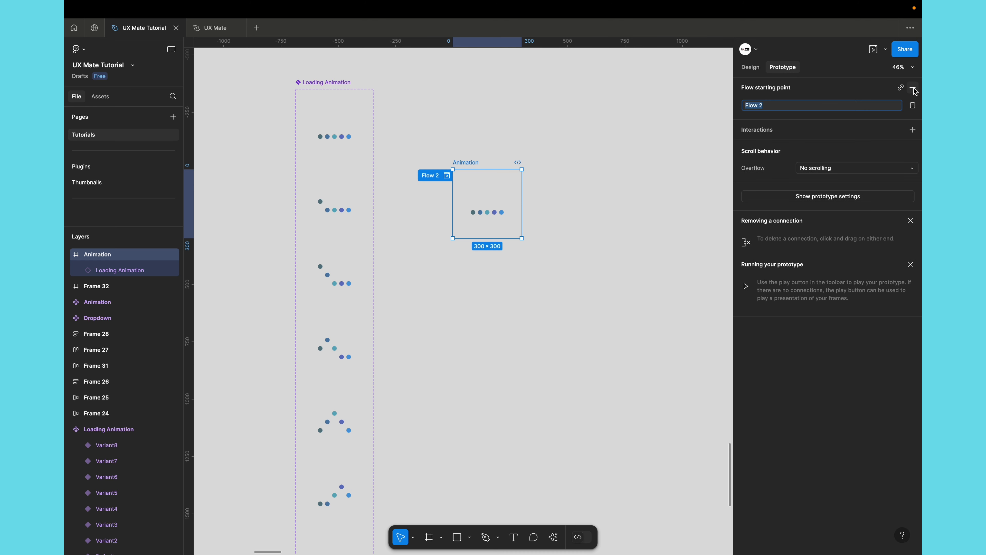
pyautogui.write('Loading Animation')
pyautogui.press('Return')
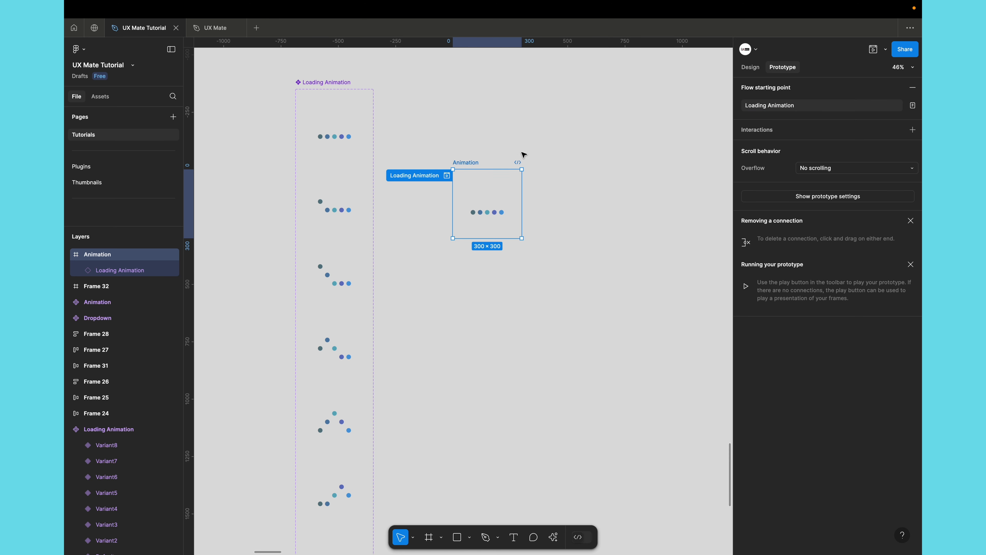
pyautogui.click(873, 50)
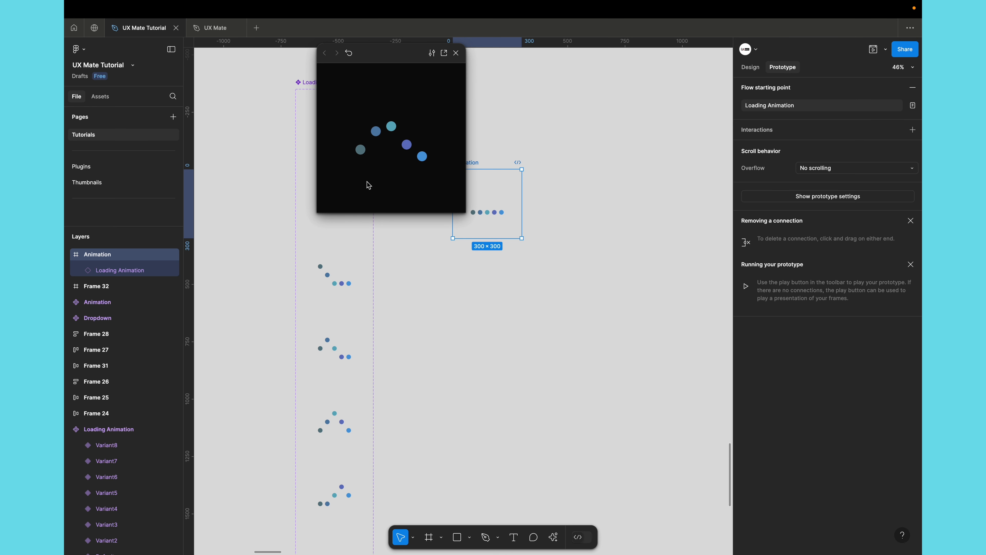
pyautogui.click(456, 53)
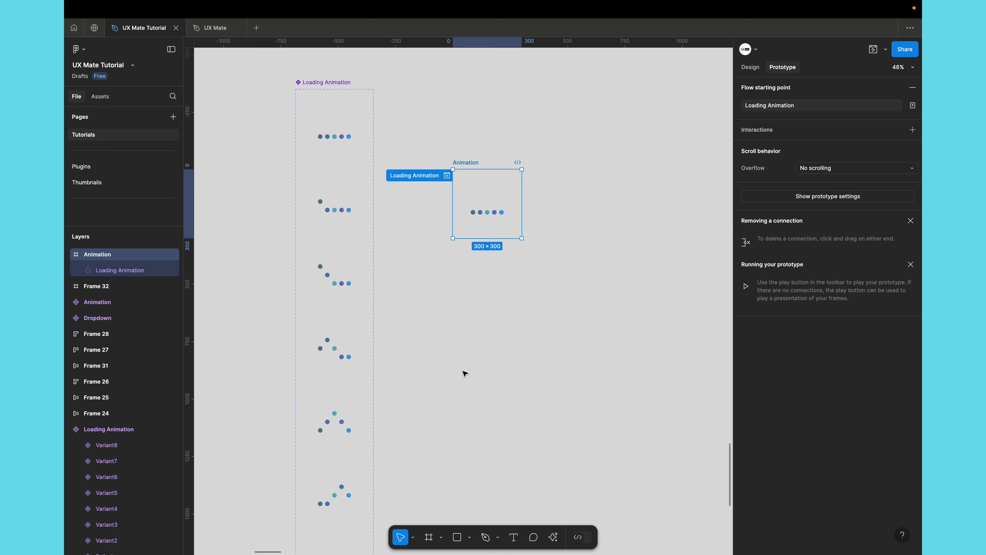
# - Search the plugins for "Lott" and run the LottieFiles plugin
pyautogui.click(555, 536)
pyautogui.click(481, 376)
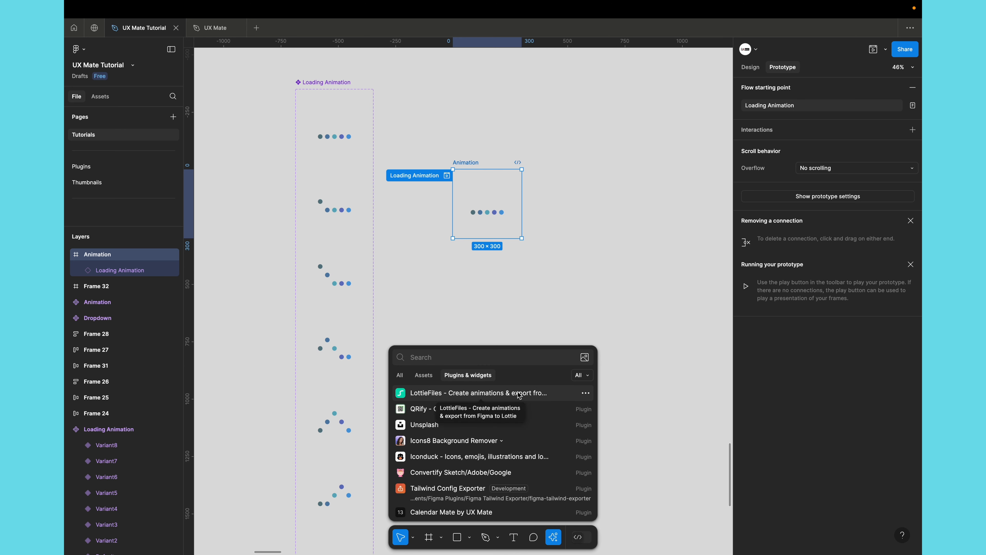
pyautogui.write('Lot')
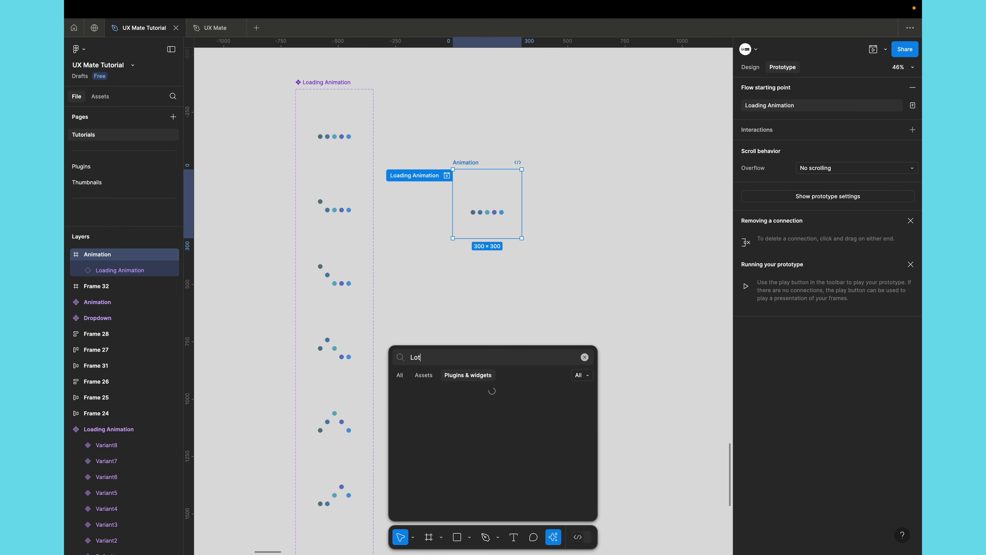
pyautogui.write('t')
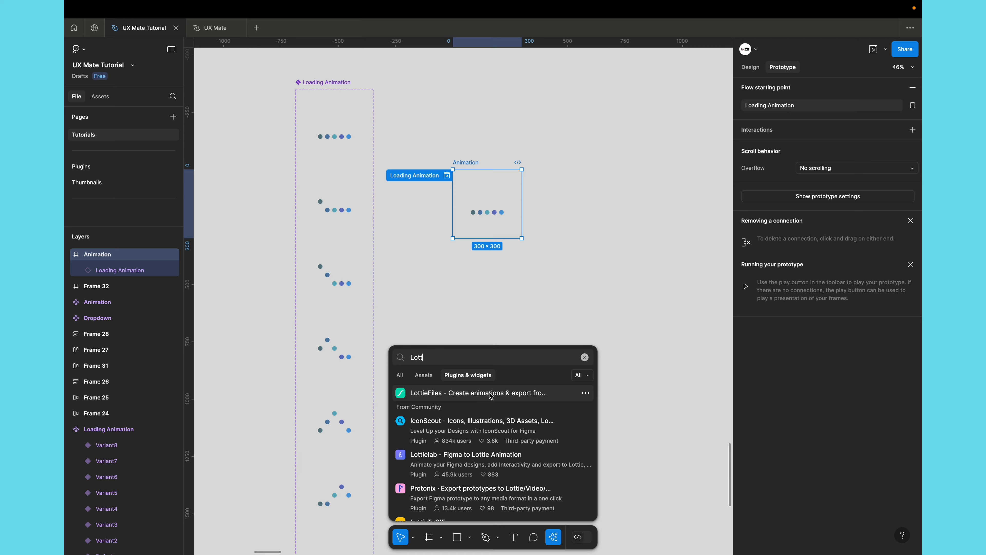
pyautogui.doubleClick(465, 349)
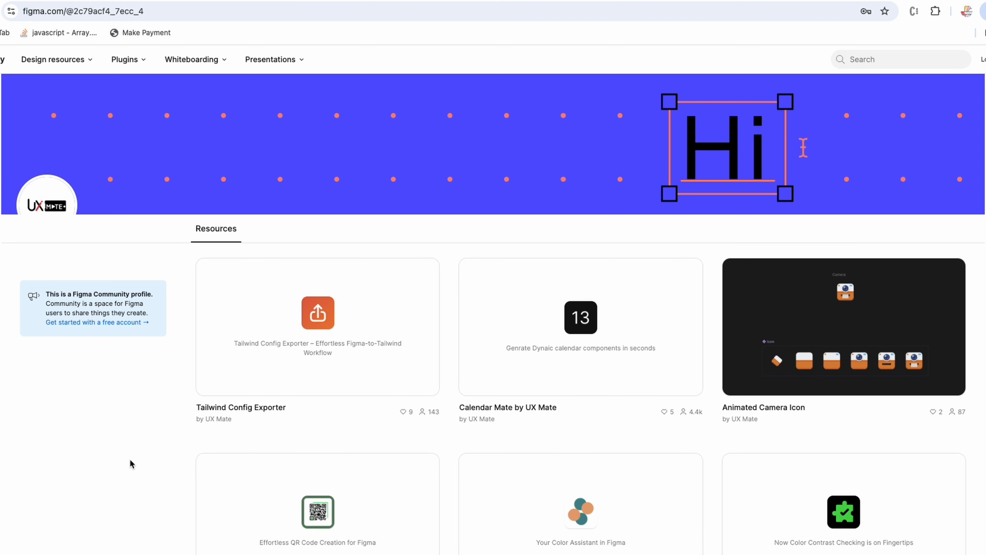
pyautogui.scroll(-3, 510, 430)
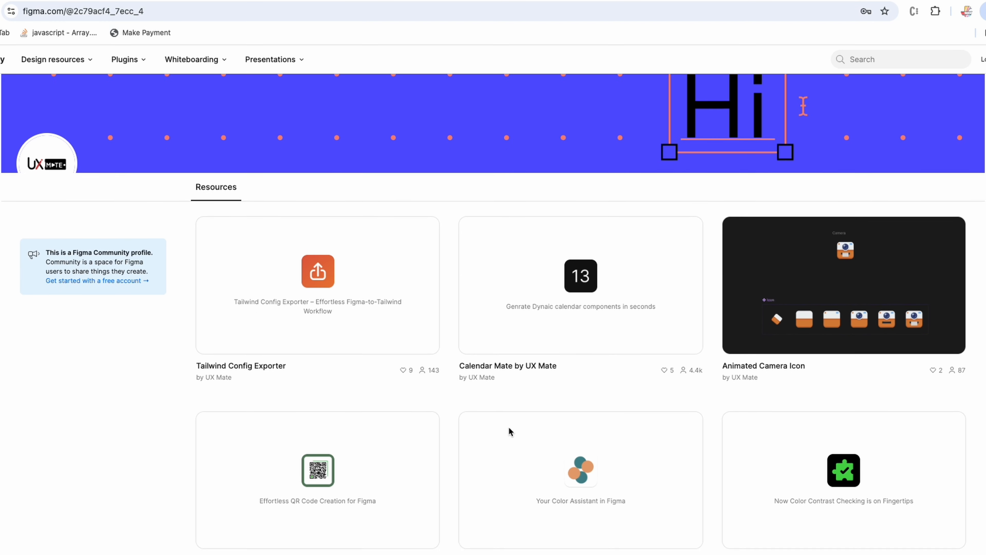
pyautogui.scroll(-3, 510, 432)
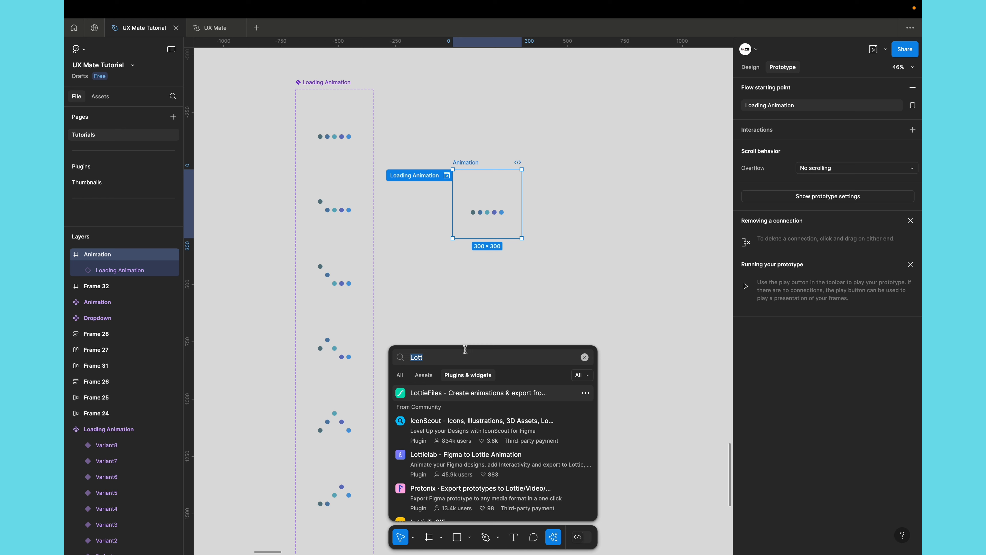
pyautogui.click(462, 399)
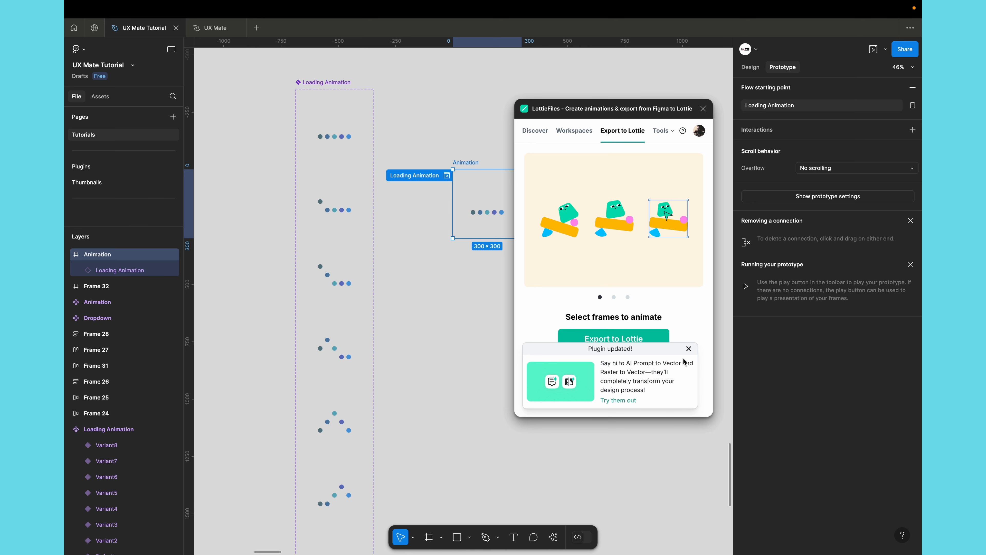
# - Dismiss the plugin update notice and choose the Loading Animation prototype flow for the Lottie export
pyautogui.click(689, 350)
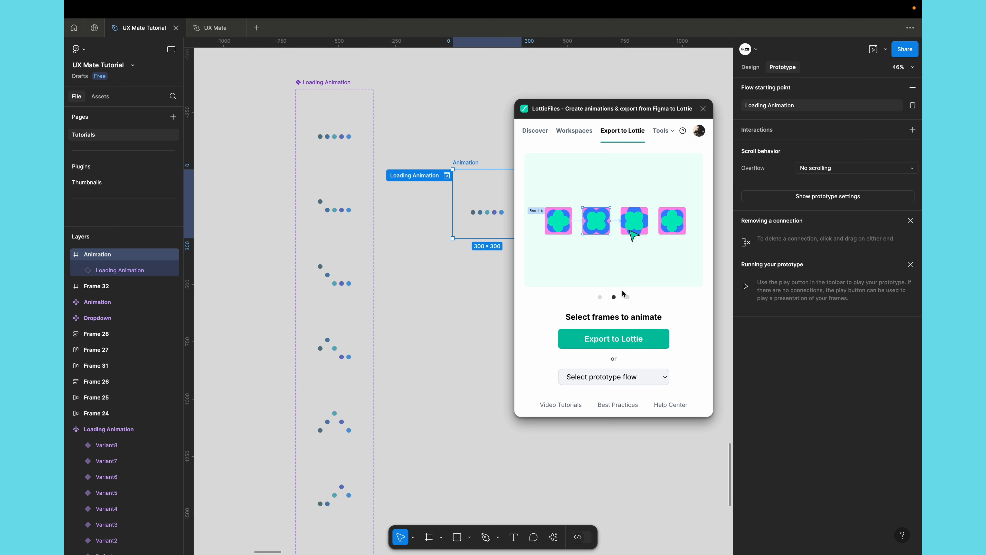
pyautogui.click(652, 377)
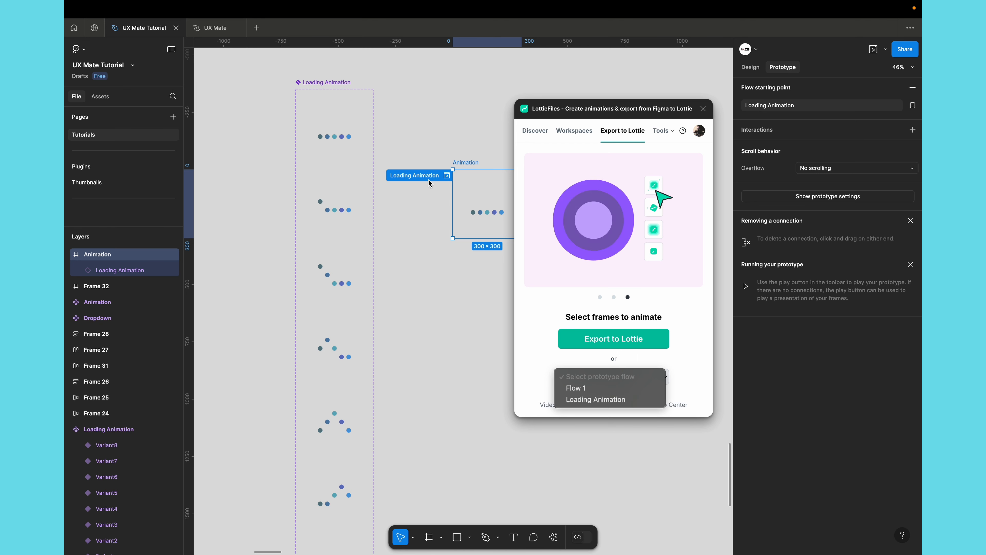
pyautogui.click(628, 400)
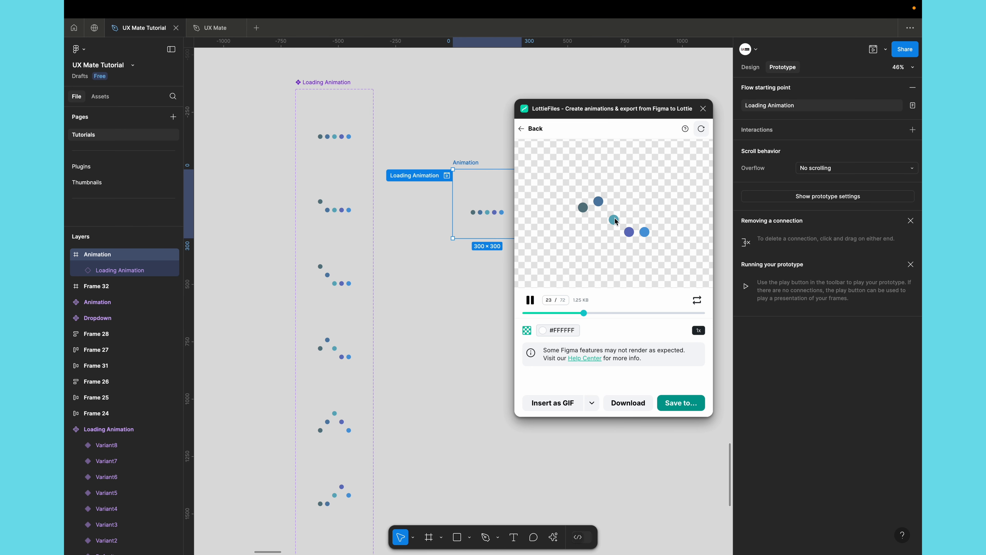
# - Preview the Lottie animation on a #000000 background and turn the transparency grid back on
pyautogui.click(530, 329)
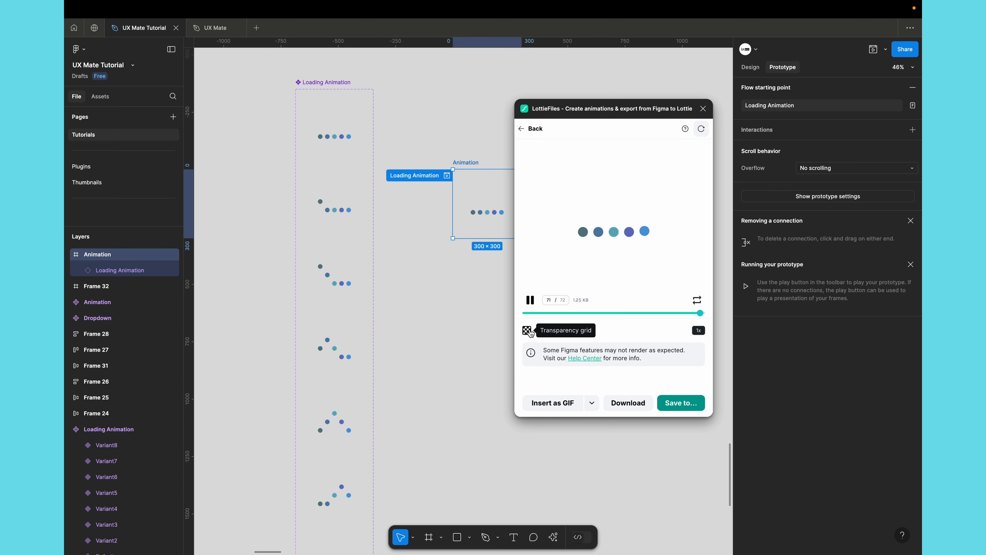
pyautogui.click(543, 330)
pyautogui.moveTo(565, 250); pyautogui.dragTo(479, 286)
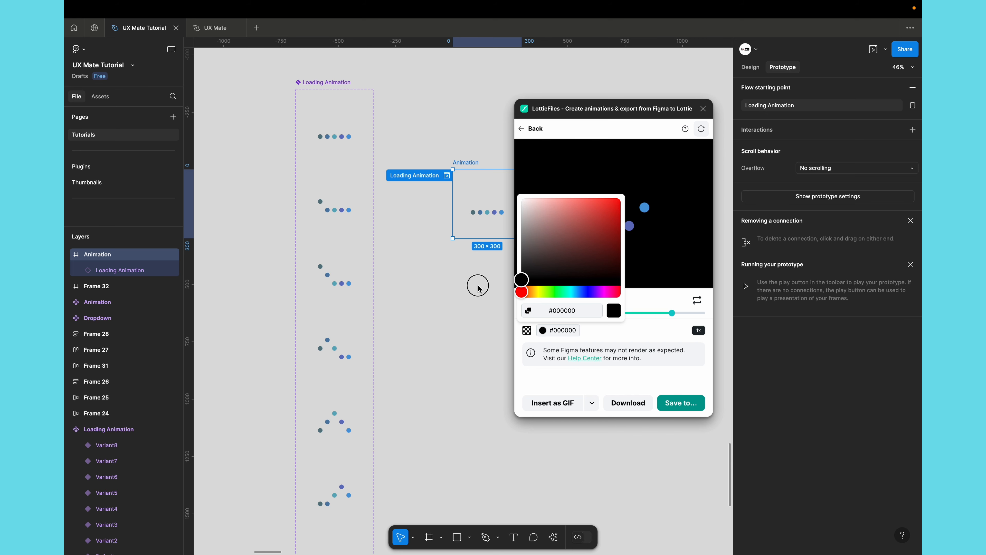
pyautogui.click(623, 326)
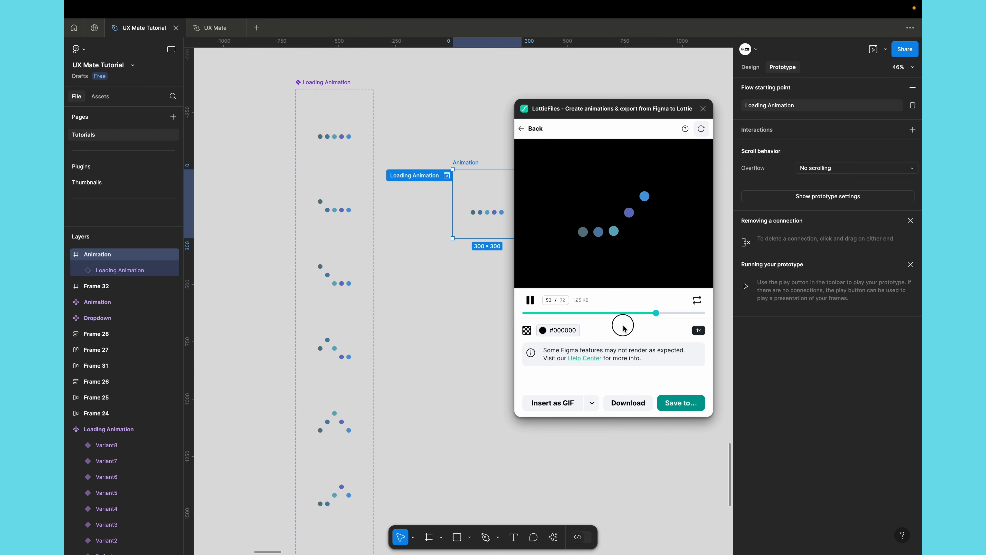
pyautogui.click(527, 330)
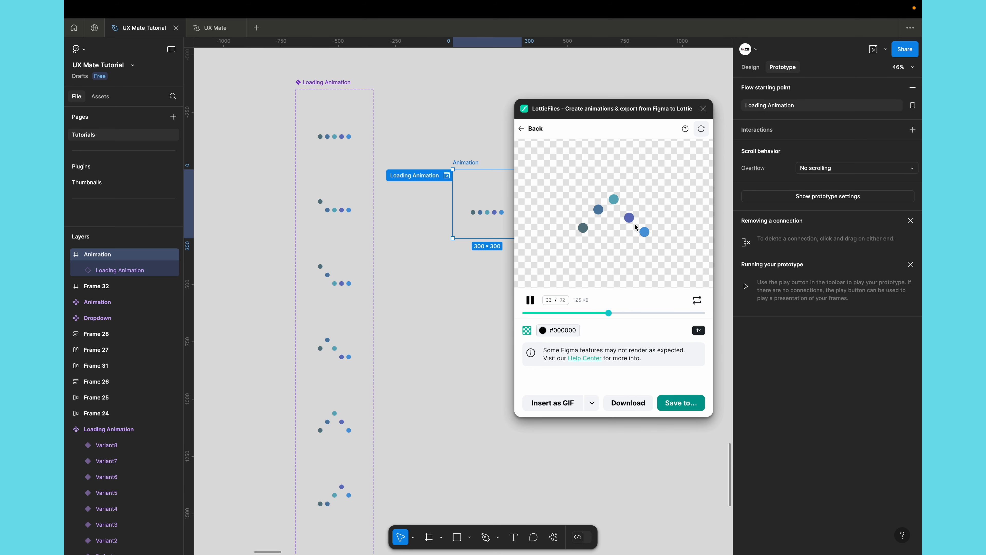
# - Save the Lottie animation to First Project in the LottieFiles workspace
pyautogui.click(637, 404)
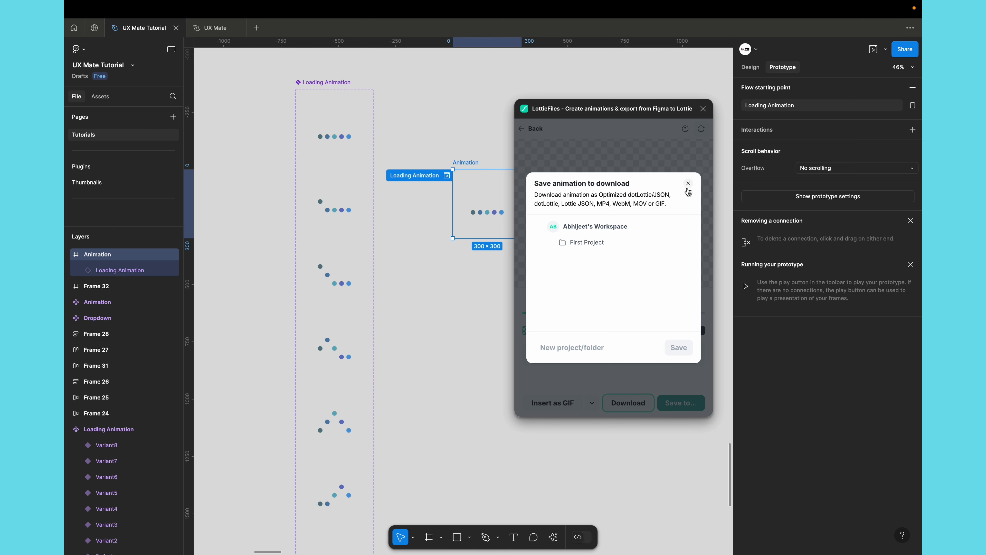
pyautogui.click(689, 185)
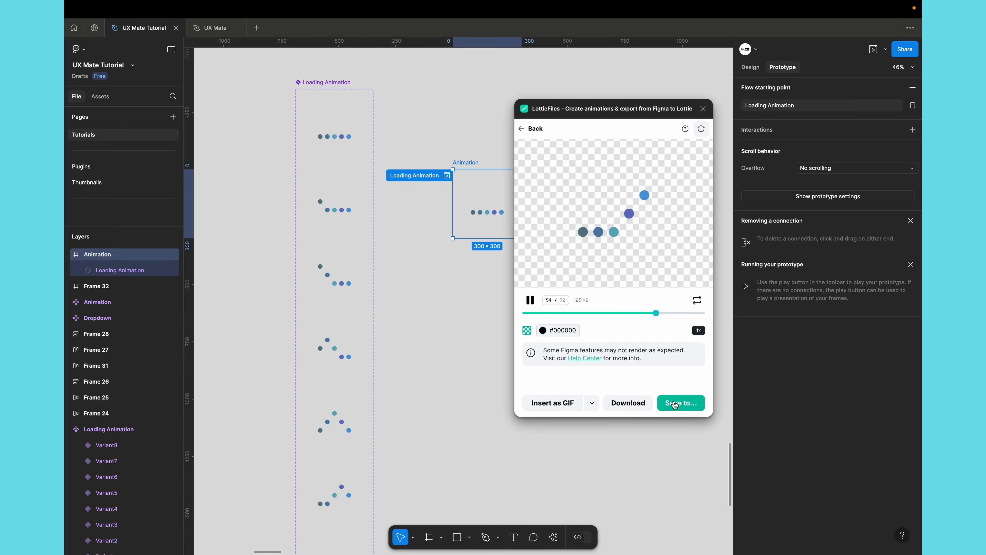
pyautogui.click(675, 404)
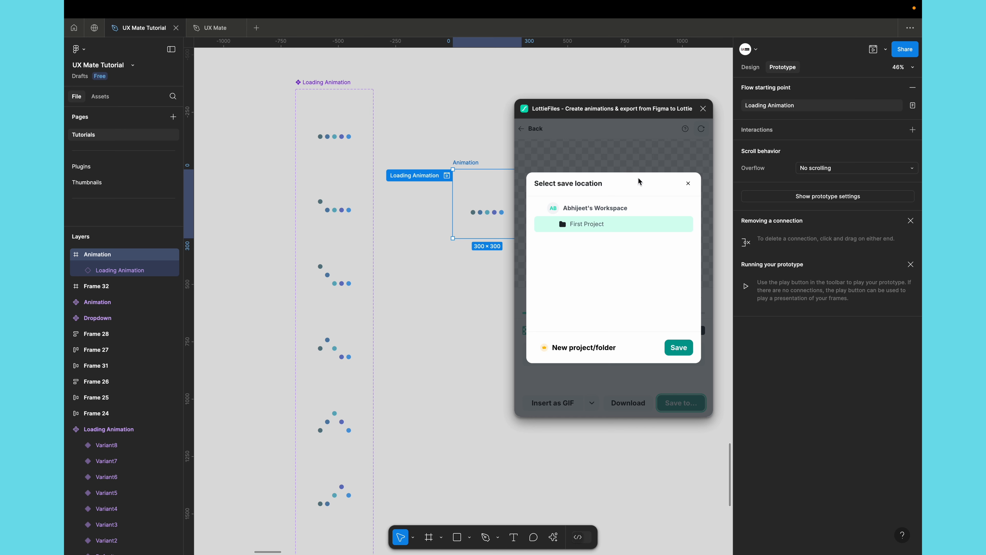
pyautogui.click(686, 348)
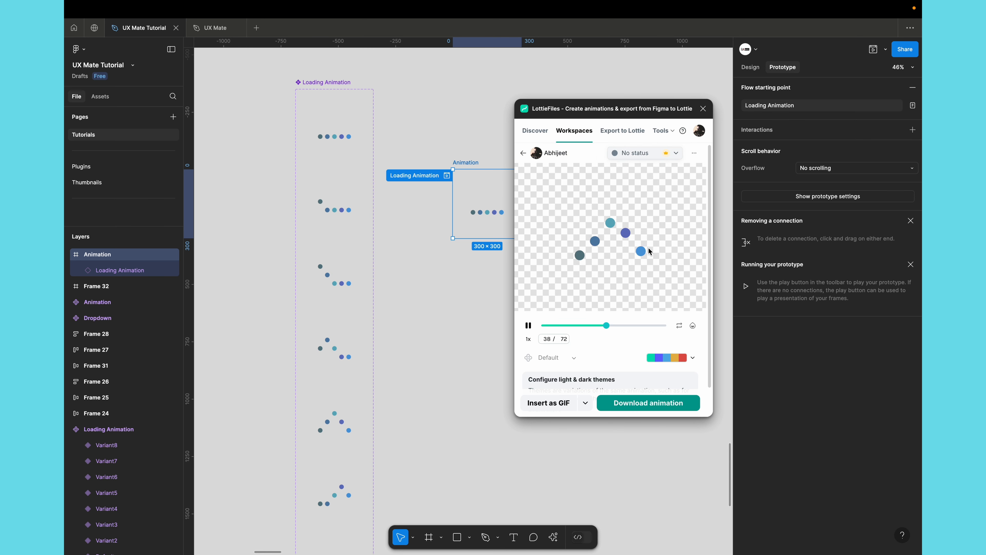
# - Open the saved Loading Animation in the browser and reposition the browser window over the design
pyautogui.scroll(-2, 609, 351)
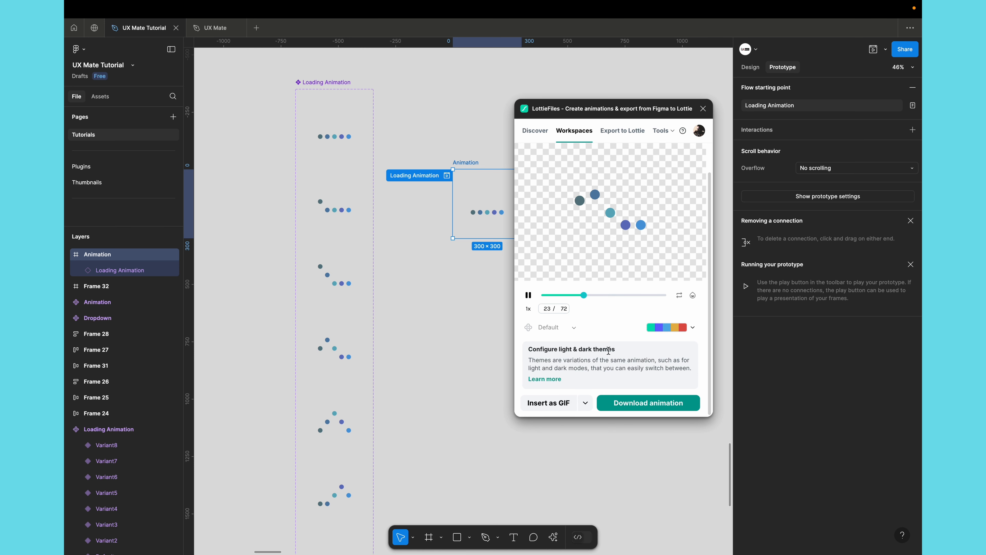
pyautogui.scroll(2, 636, 379)
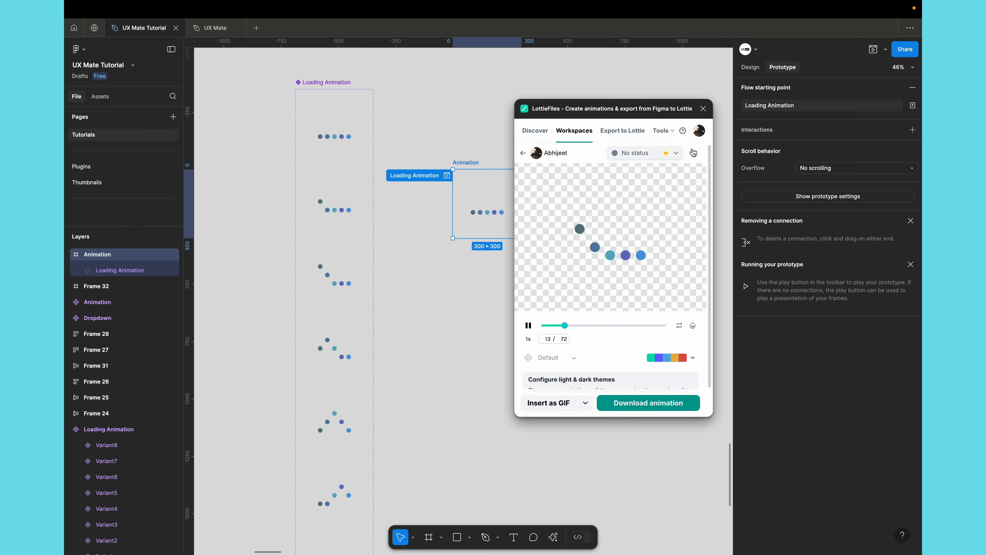
pyautogui.click(695, 154)
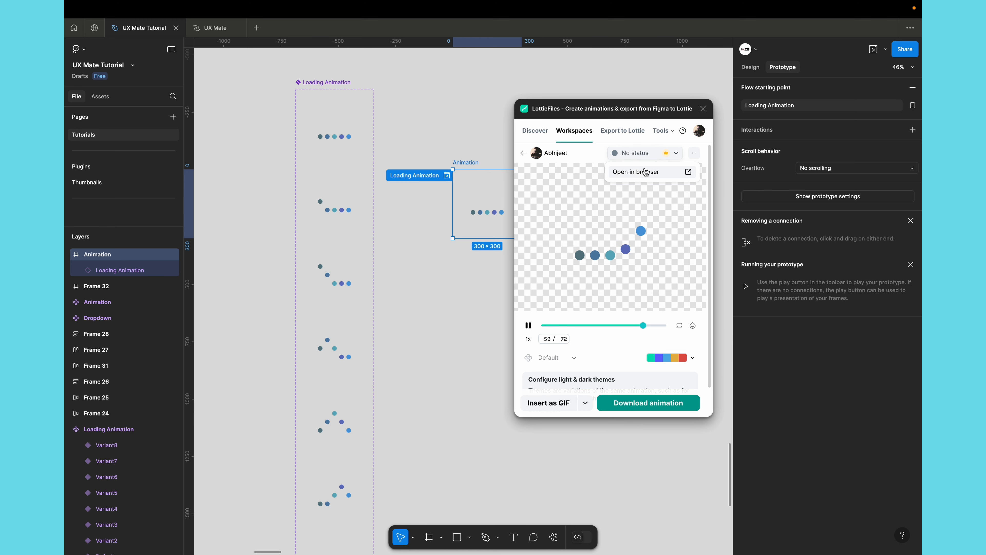
pyautogui.click(646, 172)
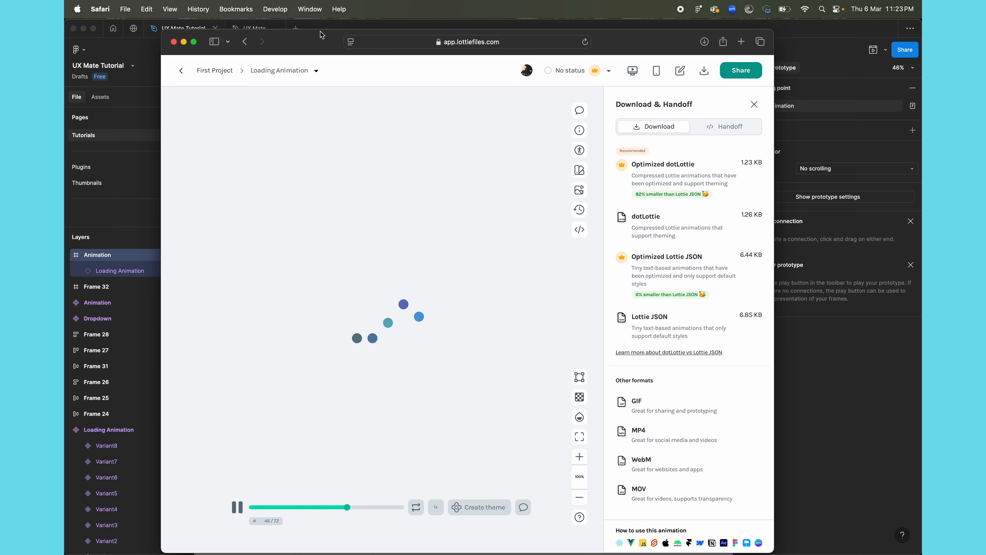
pyautogui.moveTo(322, 35); pyautogui.dragTo(305, 62)
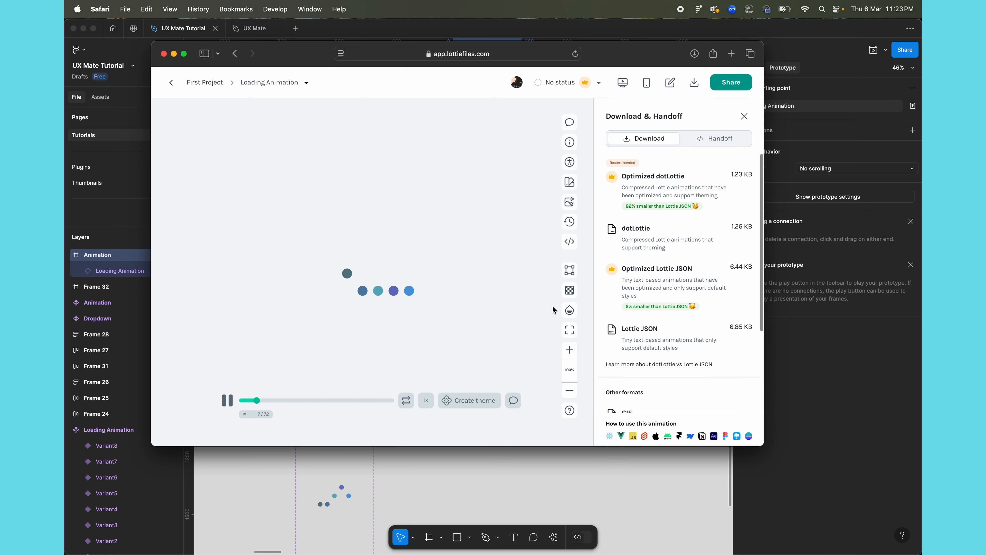
pyautogui.click(570, 350)
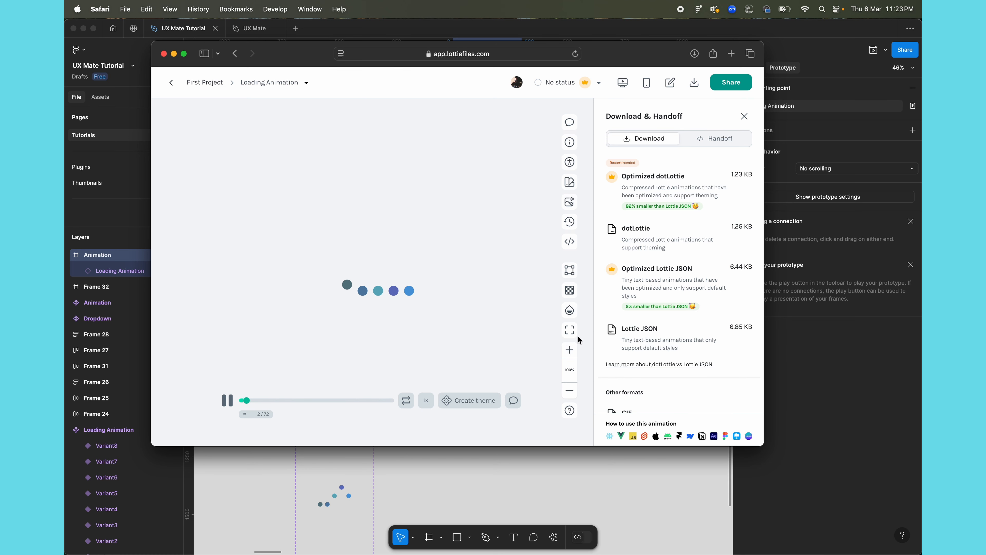
pyautogui.click(570, 391)
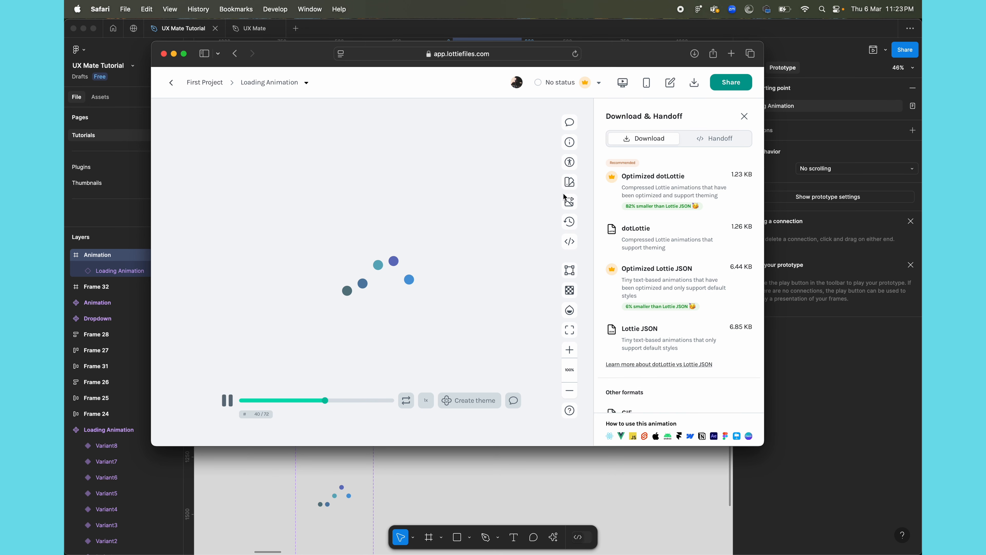
# - Try several preset color palettes on the animation and leave the palette options without saving
pyautogui.click(570, 187)
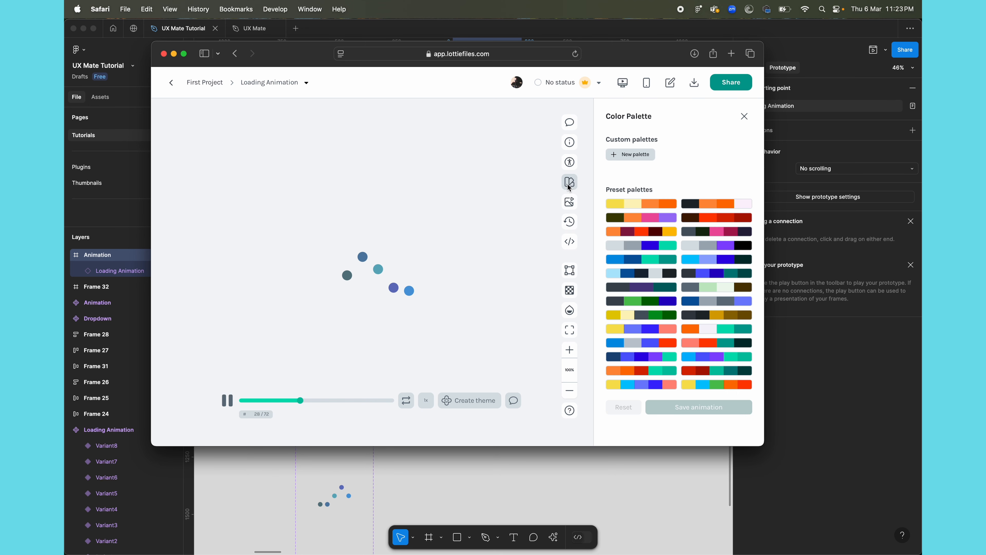
pyautogui.click(654, 248)
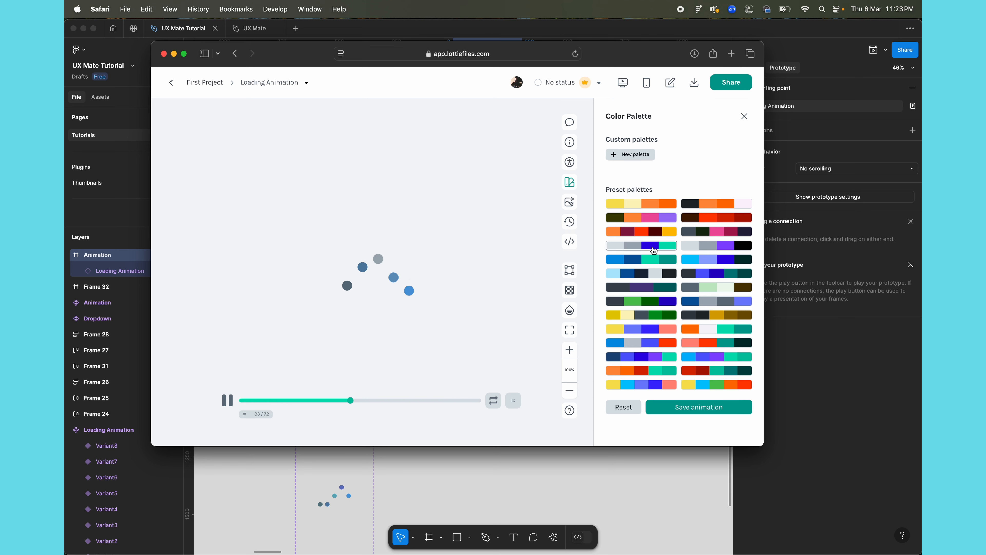
pyautogui.click(647, 217)
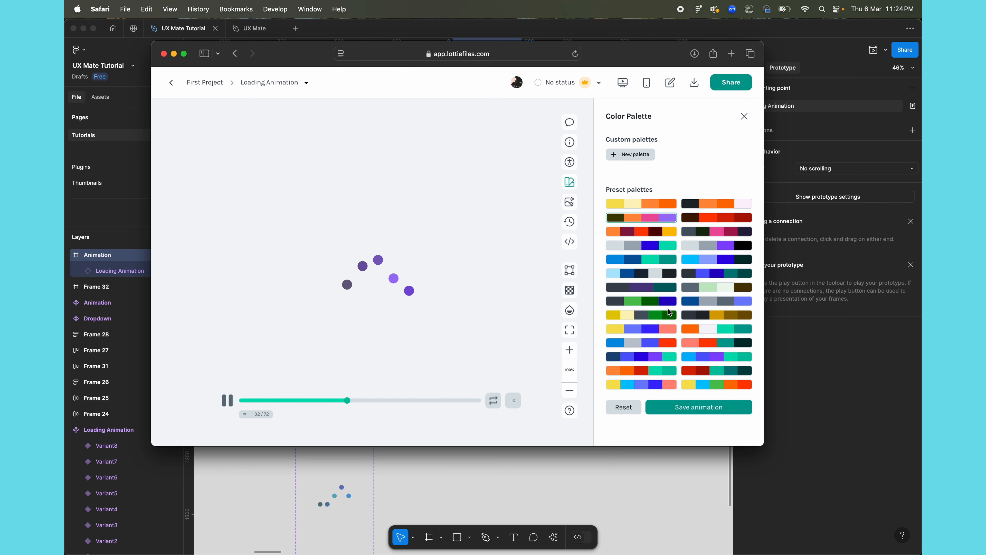
pyautogui.click(701, 357)
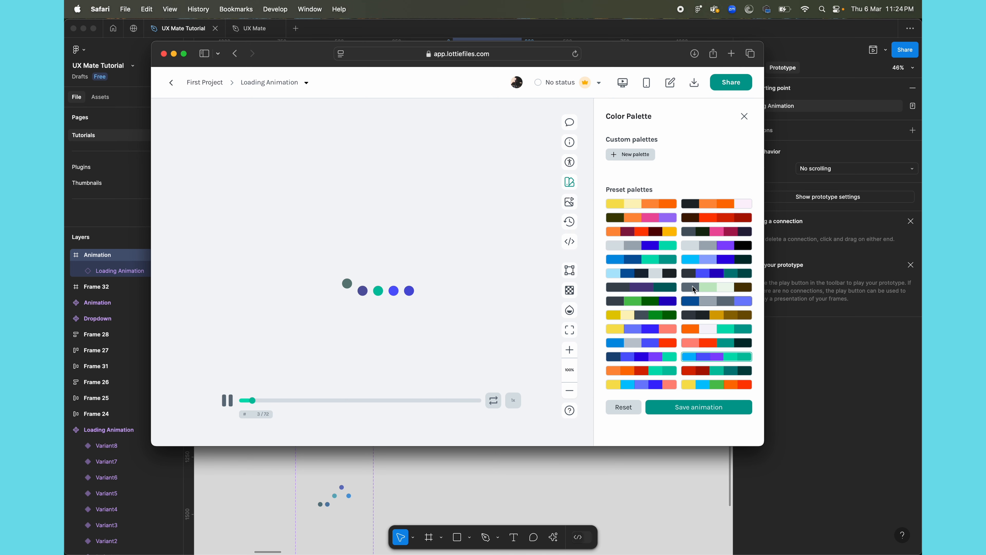
pyautogui.click(693, 260)
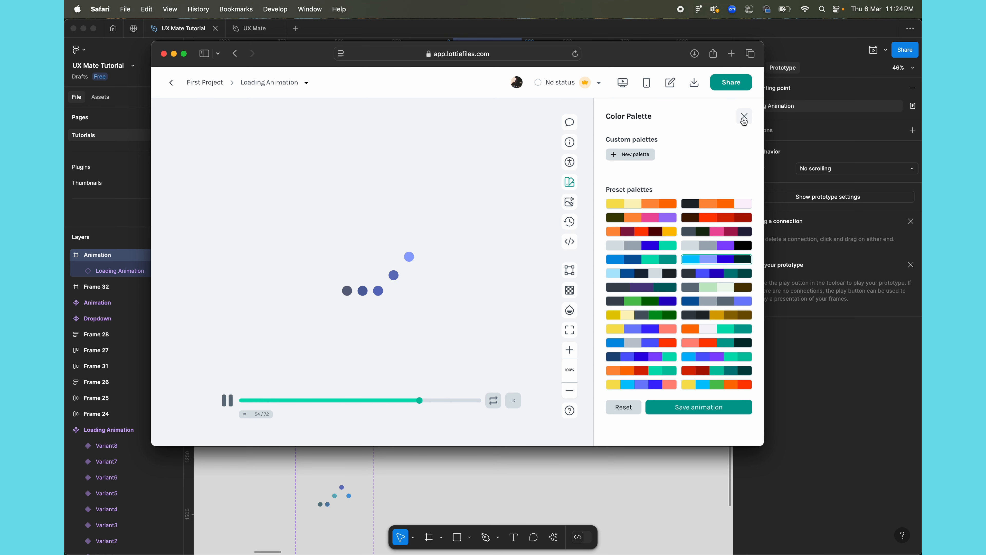
pyautogui.click(744, 122)
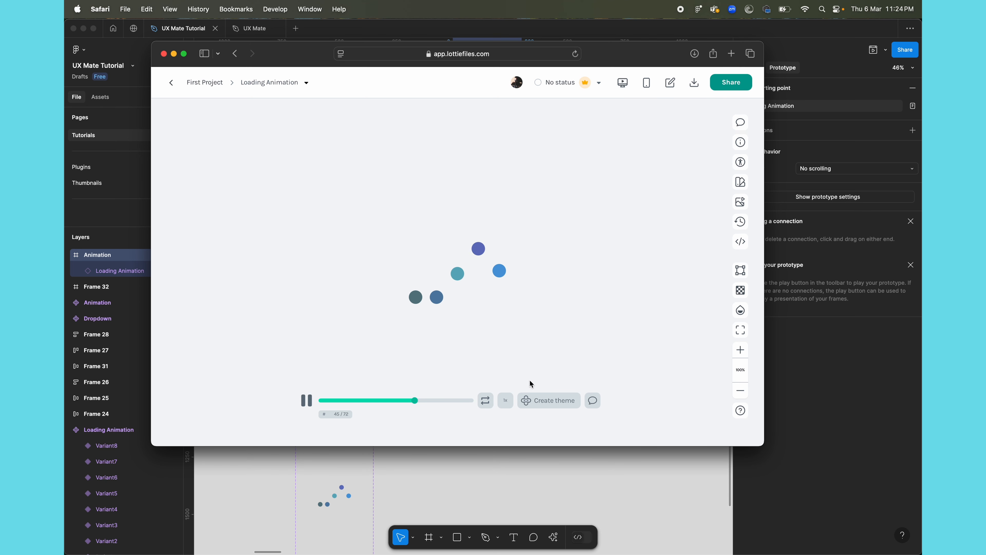
# - Reopen the download options and review the Handoff settings for the asset CDN and the integration guide
pyautogui.click(489, 347)
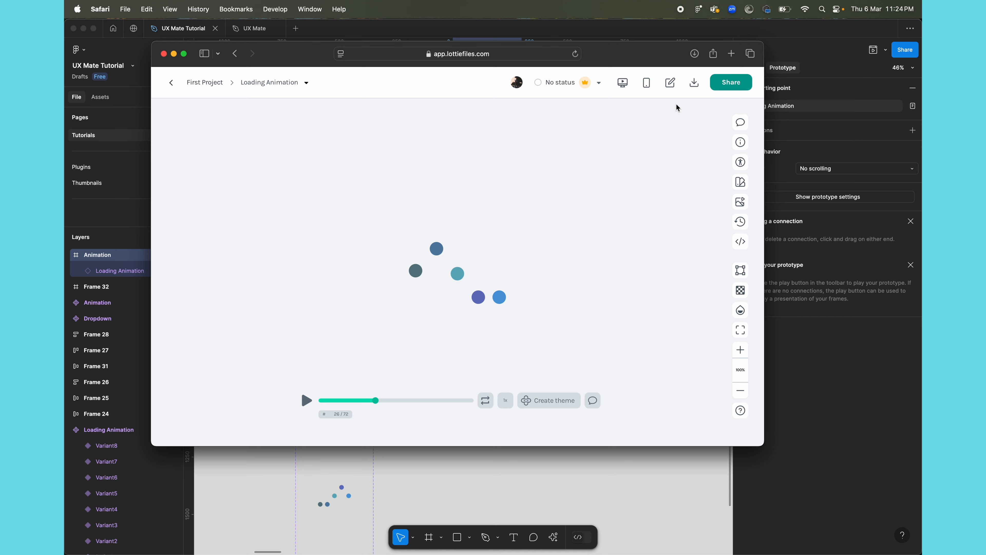
pyautogui.click(694, 89)
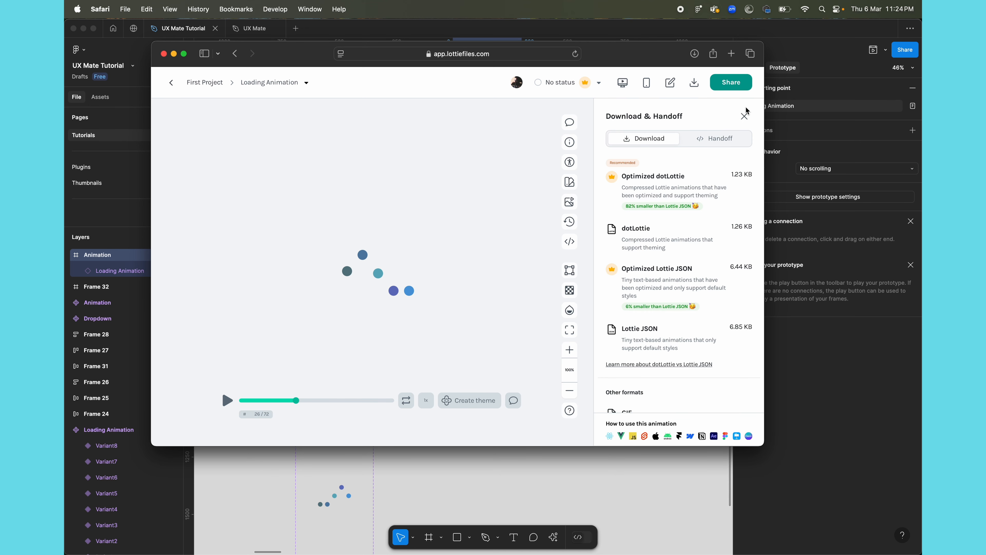
pyautogui.moveTo(703, 182)
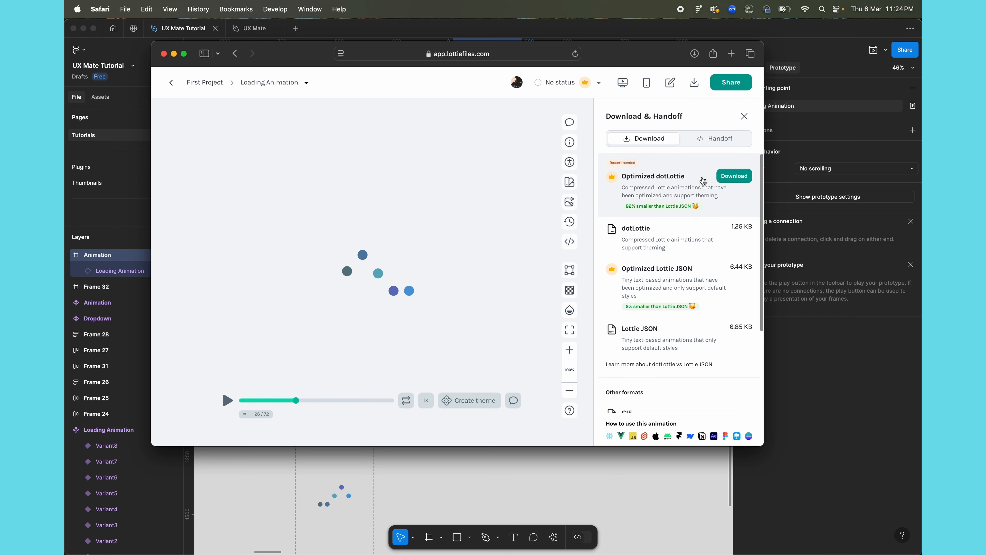
pyautogui.click(714, 143)
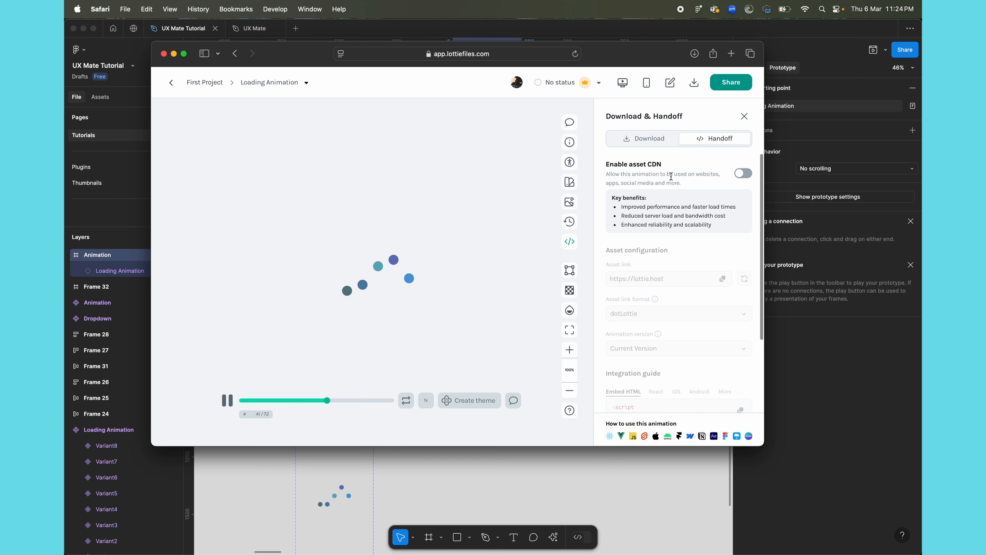
pyautogui.scroll(-5, 673, 322)
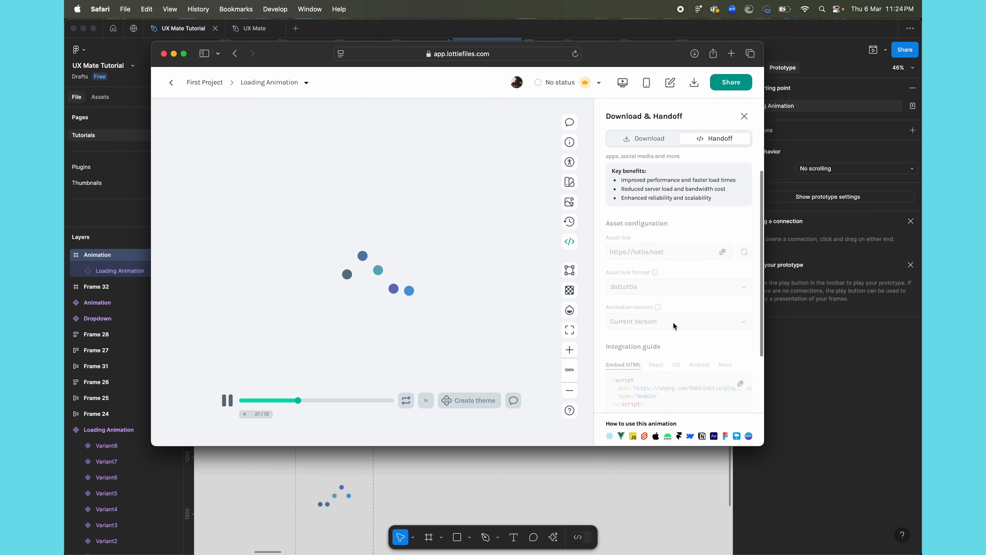
pyautogui.scroll(5, 685, 331)
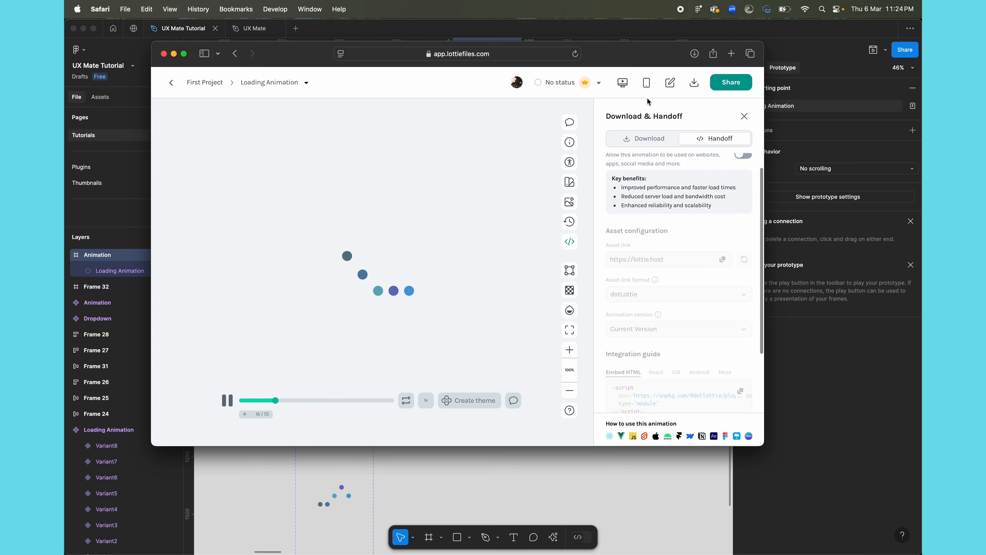
# - Export the animation as a MOV at the Original (300 × 300) size with a transparent background and allow the site's download
pyautogui.click(654, 138)
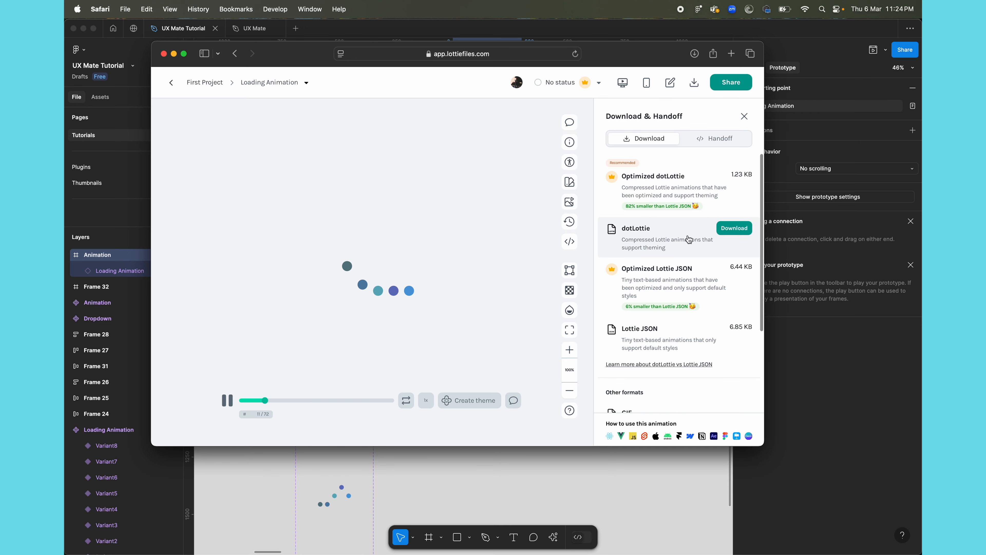
pyautogui.scroll(-3, 676, 234)
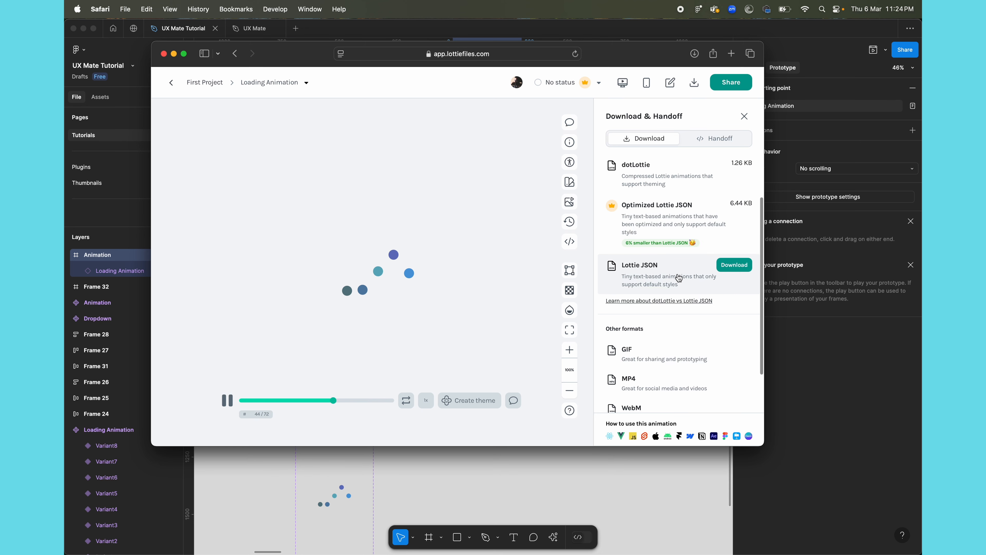
pyautogui.scroll(-5, 684, 296)
pyautogui.scroll(3, 695, 311)
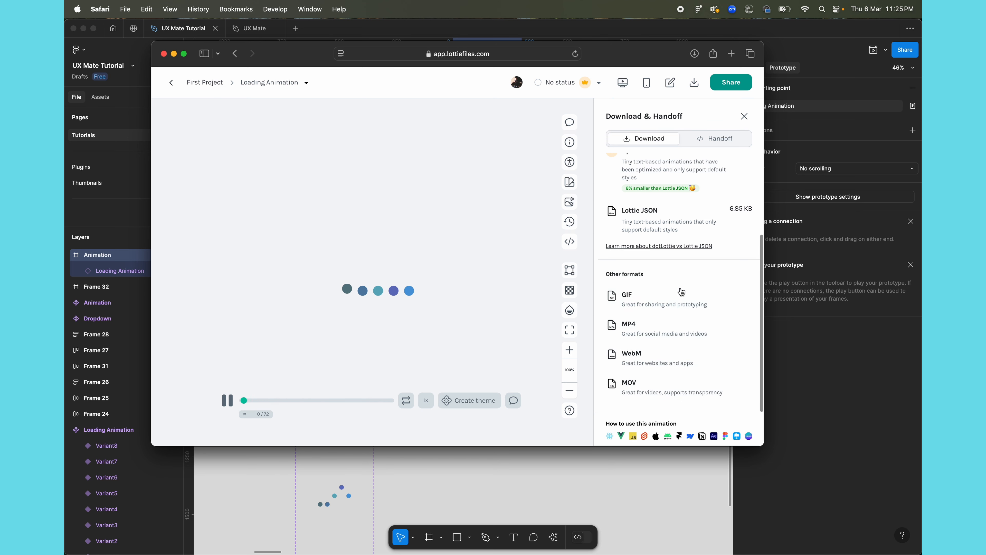
pyautogui.click(685, 390)
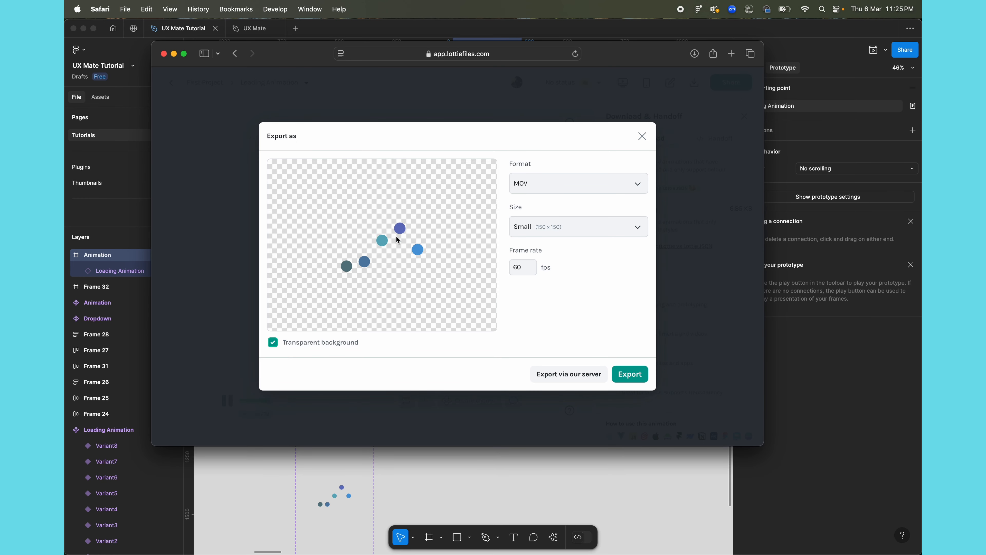
pyautogui.click(555, 231)
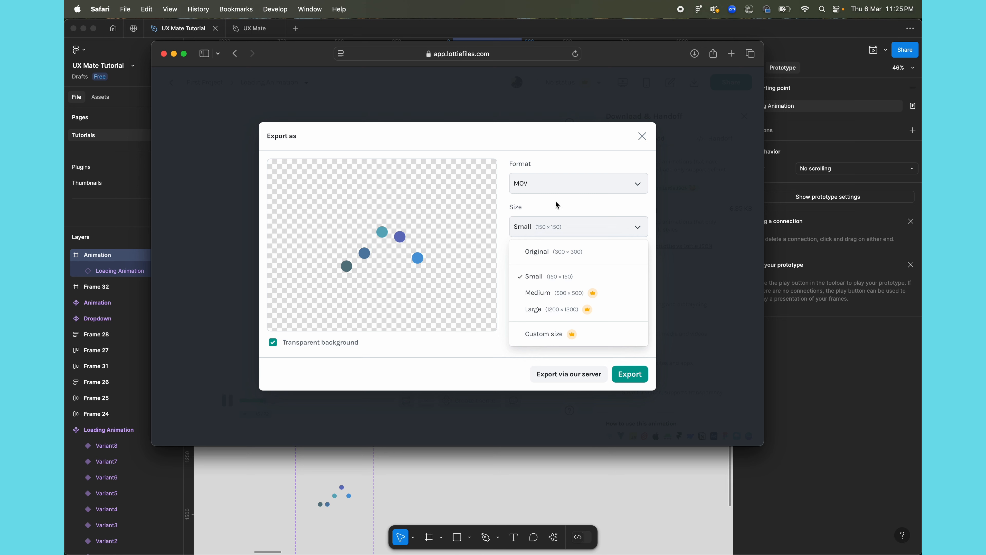
pyautogui.click(551, 253)
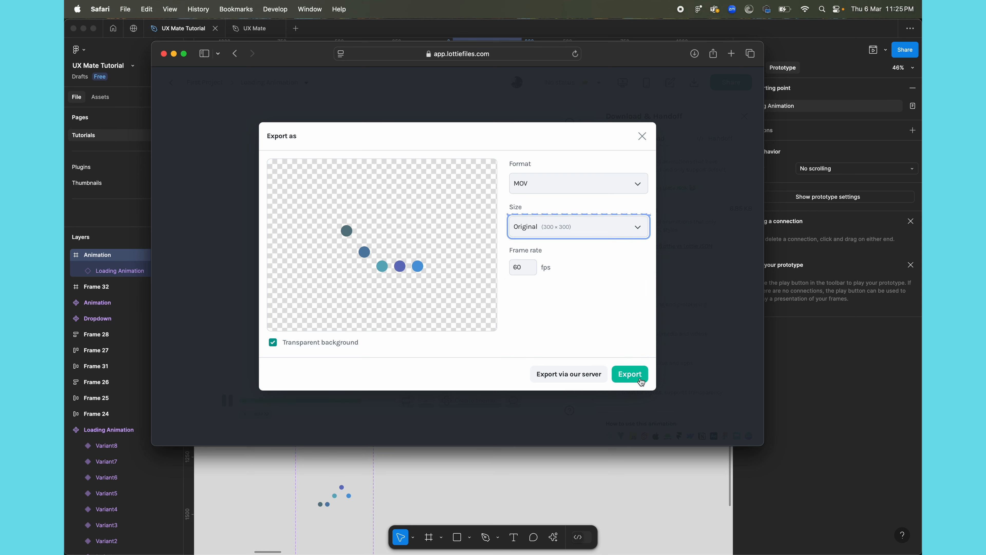
pyautogui.click(631, 375)
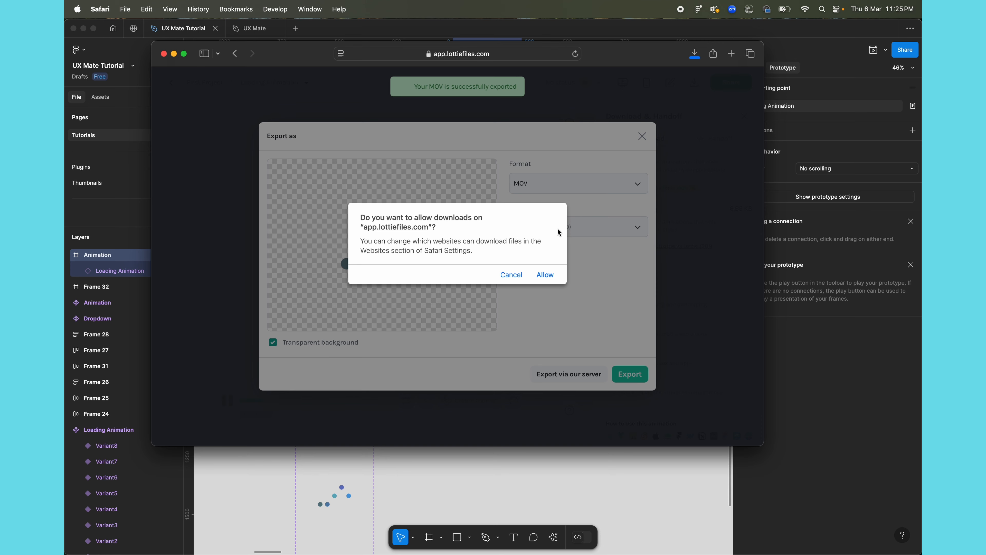
pyautogui.click(544, 276)
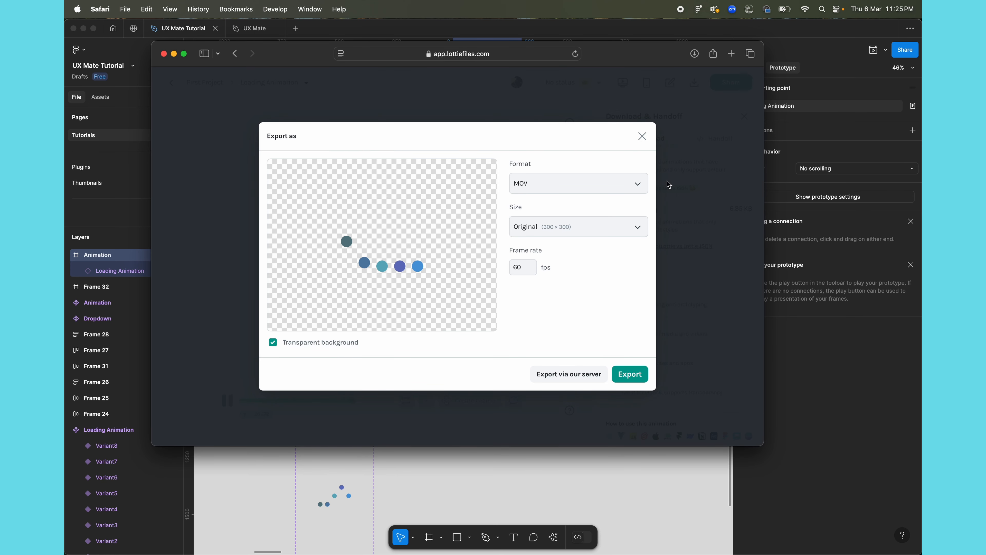
# - Open the downloaded Loading Animation.mov in QuickTime Player and enlarge its window
pyautogui.click(694, 54)
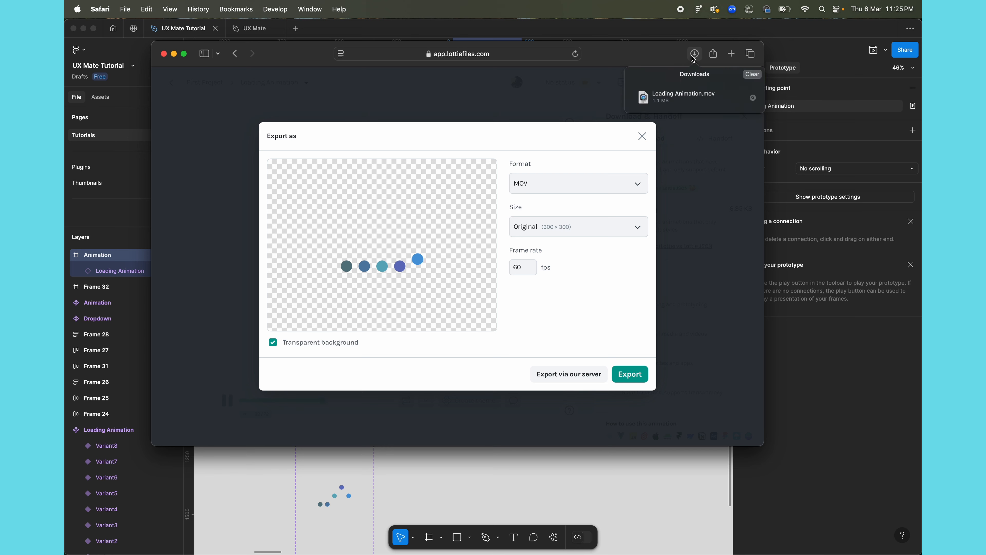
pyautogui.click(757, 104)
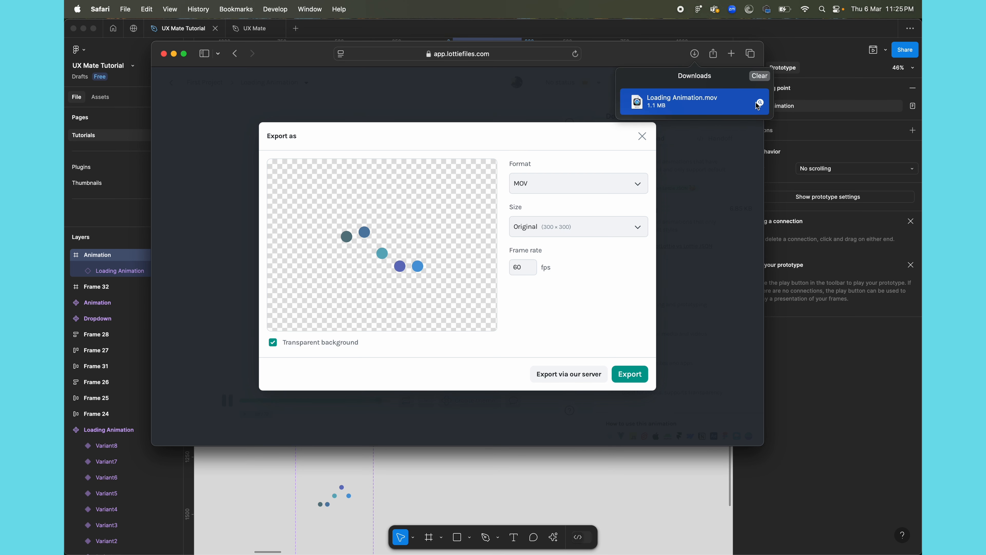
pyautogui.doubleClick(713, 100)
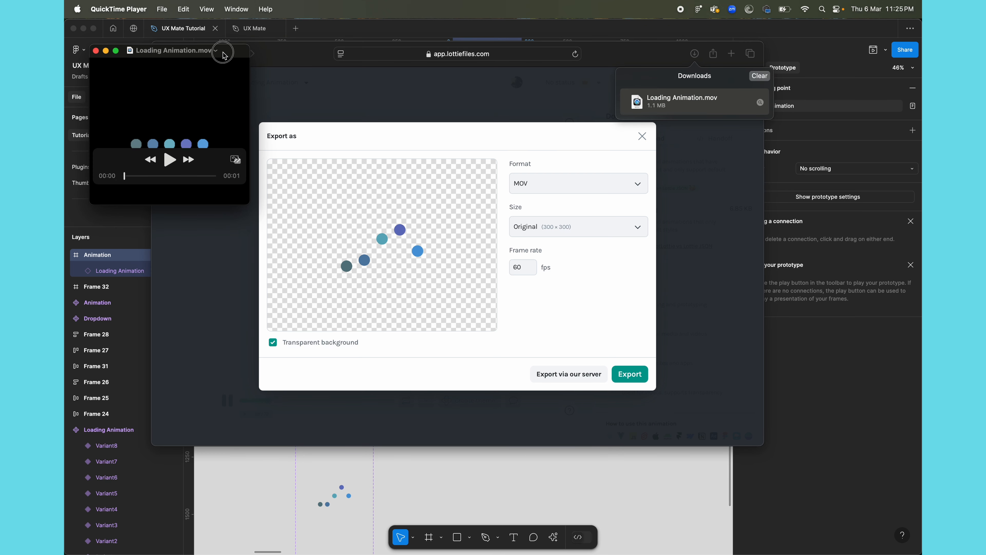
pyautogui.moveTo(223, 52); pyautogui.dragTo(369, 131)
pyautogui.moveTo(397, 283); pyautogui.dragTo(561, 369)
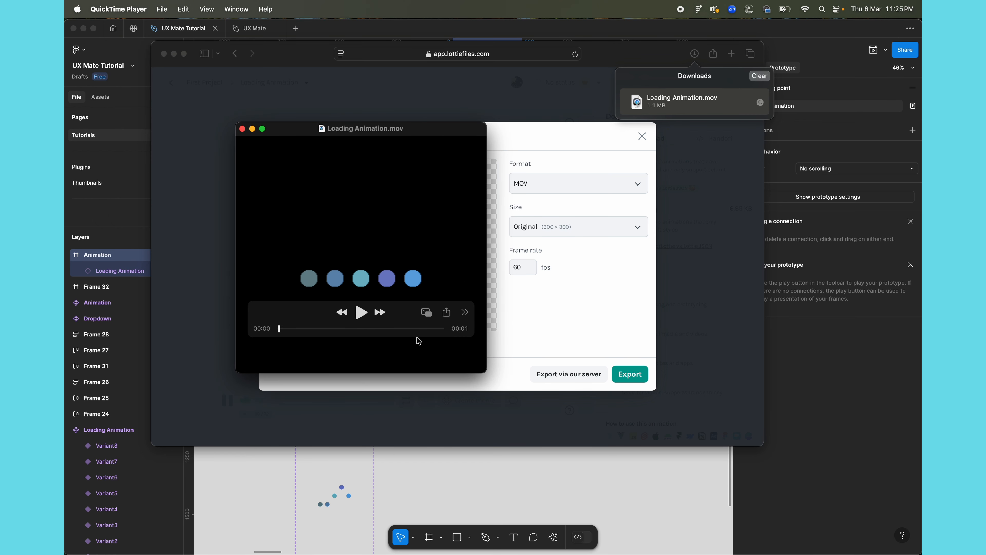
# - Play the exported Loading Animation video, and close the player and the downloads list
pyautogui.click(364, 315)
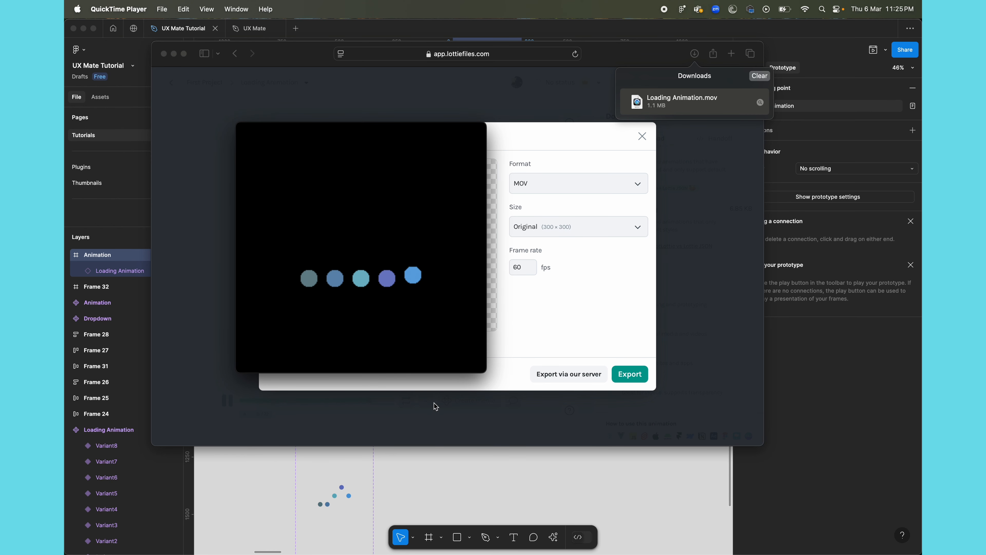
pyautogui.moveTo(364, 257)
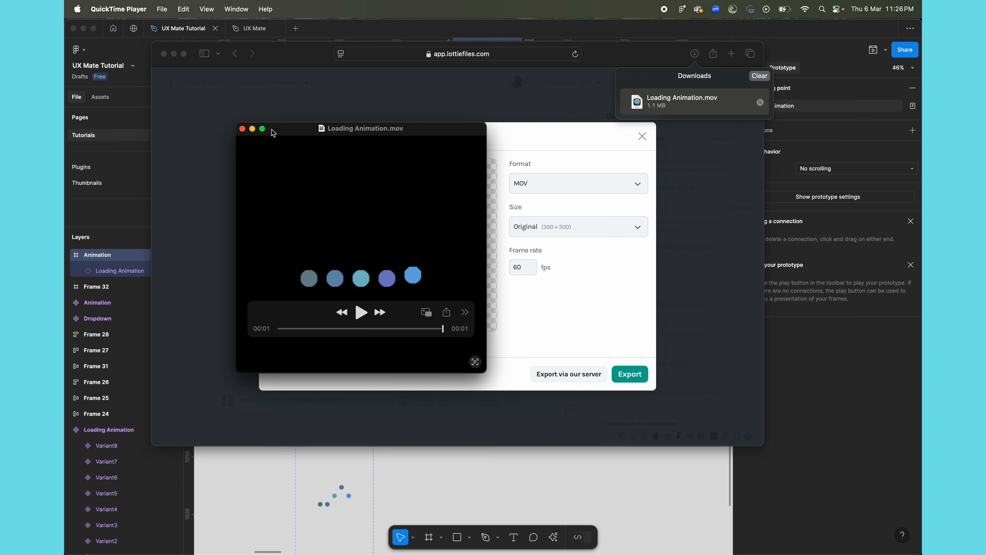
pyautogui.click(242, 129)
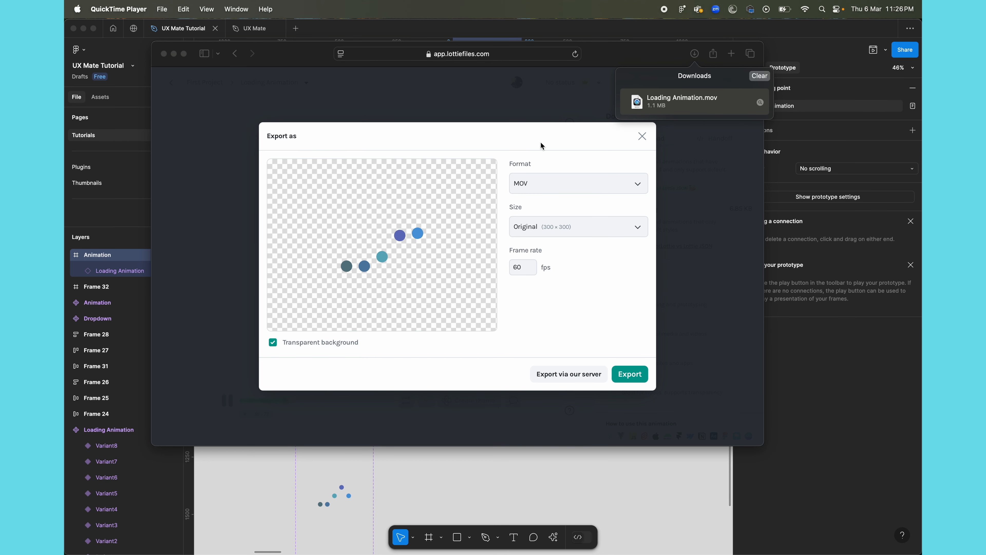
pyautogui.click(709, 172)
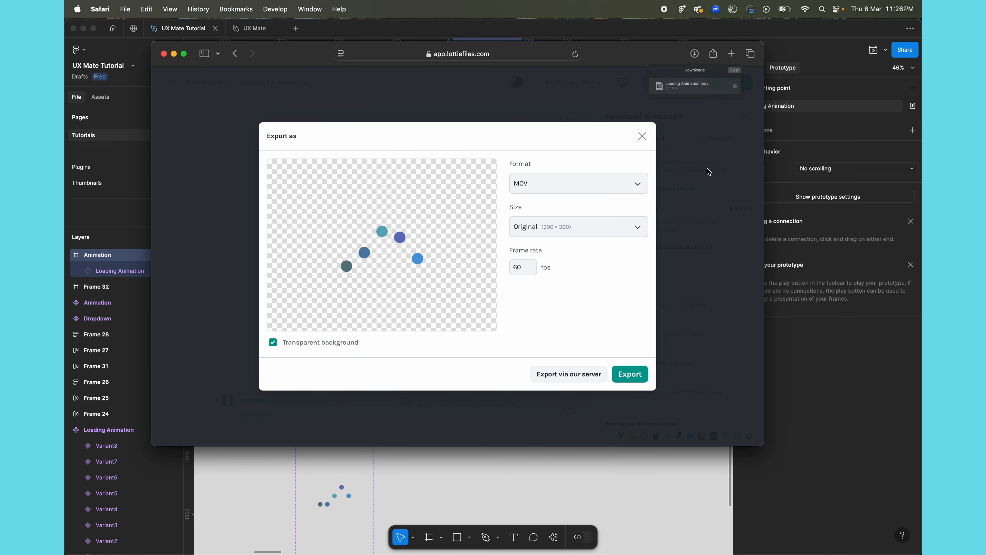